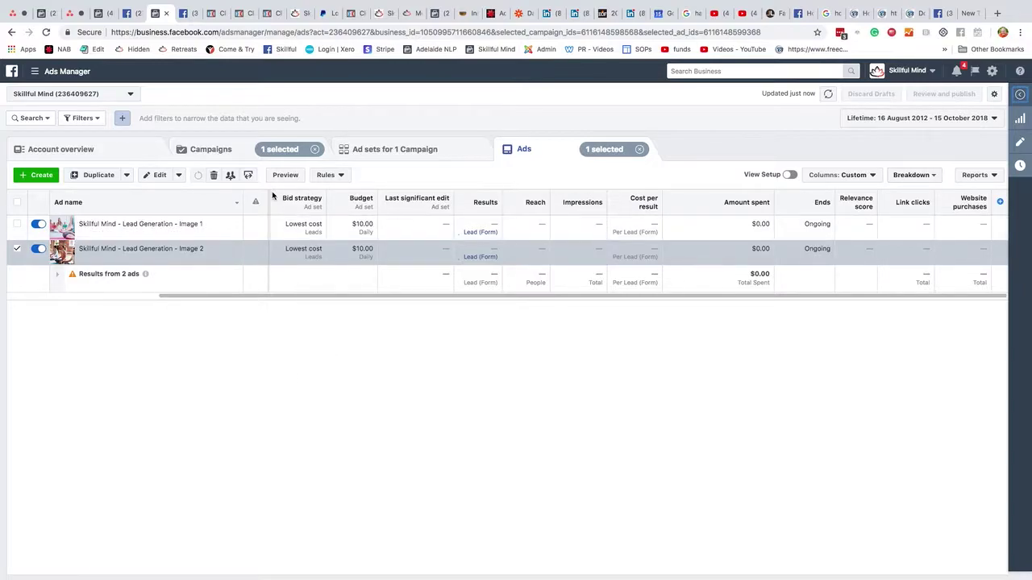
Show the campaigns list, check the separate Facebook news feed window and minimise it
{"action": "left_click", "coordinate": [214, 154]}
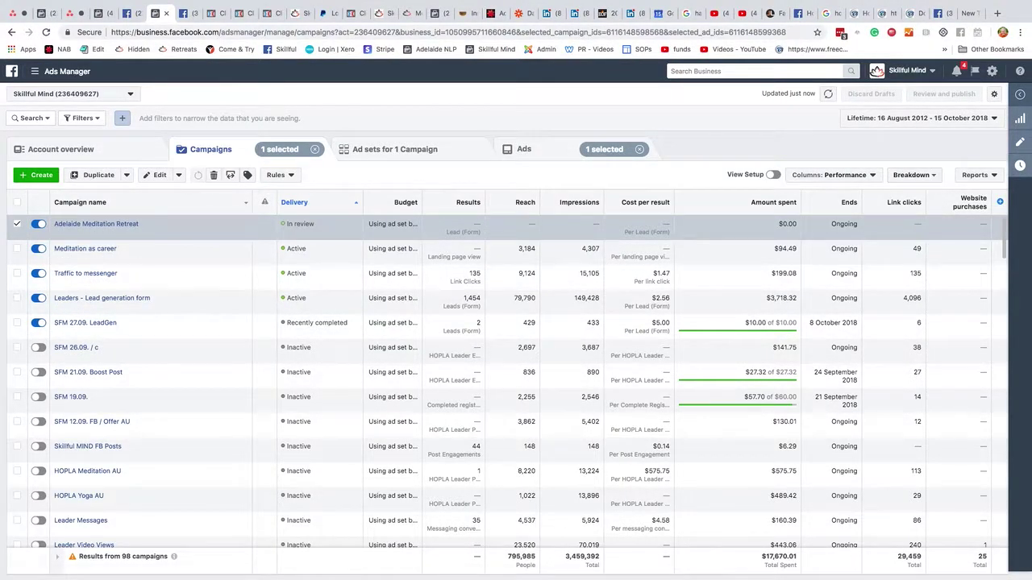
{"action": "key", "text": "super+grave"}
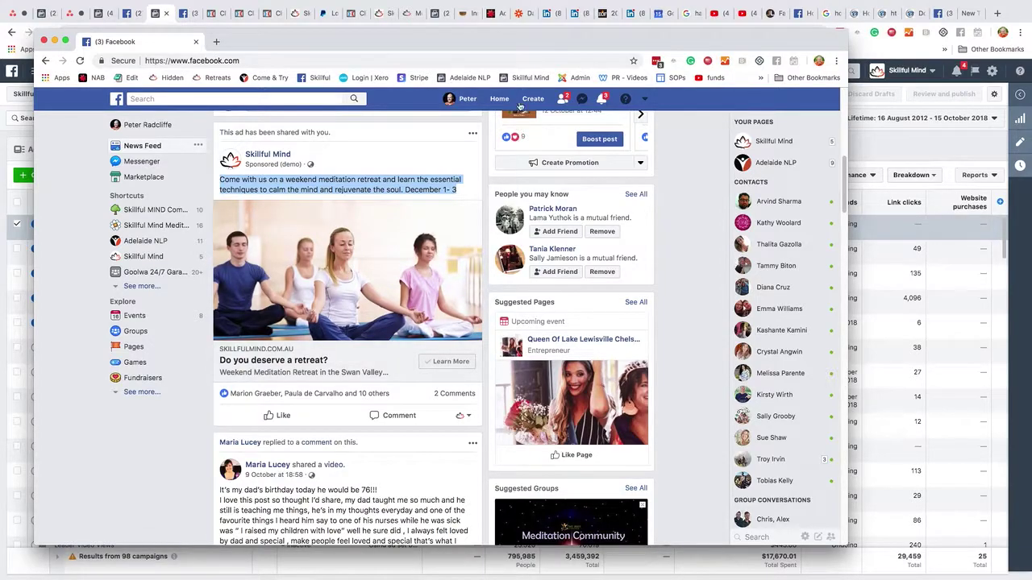
{"action": "left_click", "coordinate": [531, 65]}
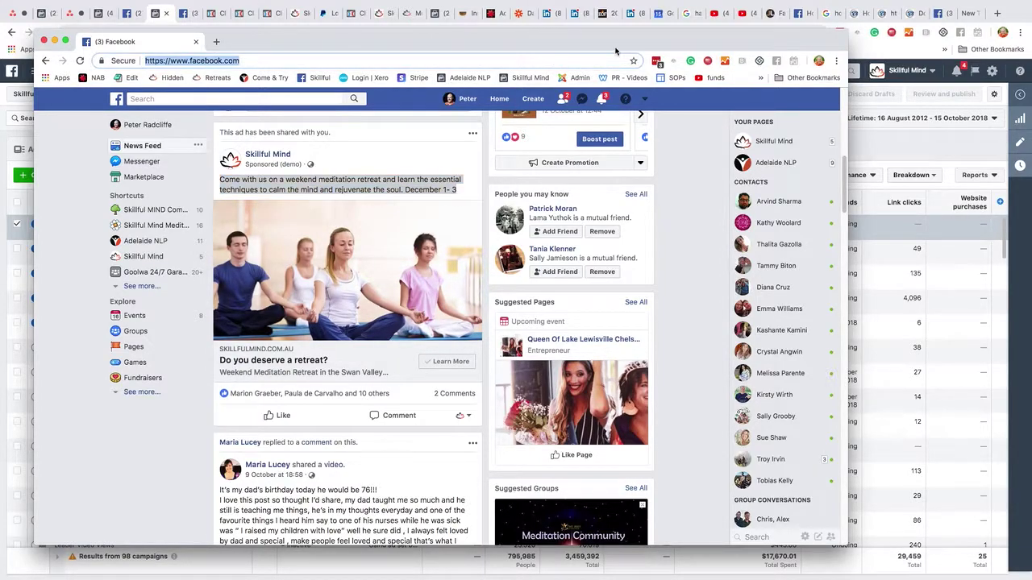
{"action": "left_click_drag", "start_coordinate": [616, 39], "coordinate": [180, 86]}
{"action": "key", "text": "super+m"}
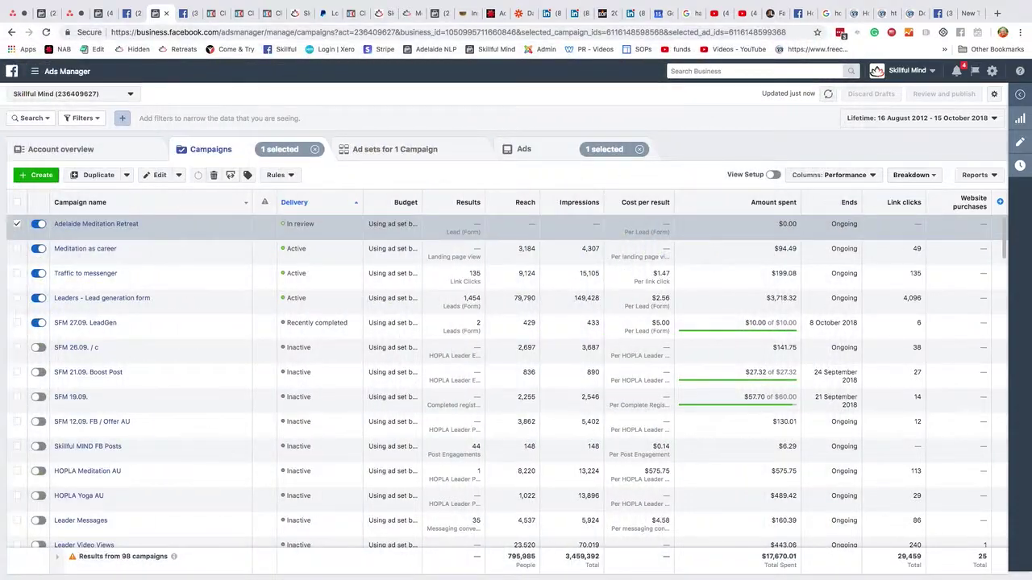
Find the published Skillful Mind retreat ad post among the open pages and view its Learn More lead form
{"action": "left_click", "coordinate": [941, 16]}
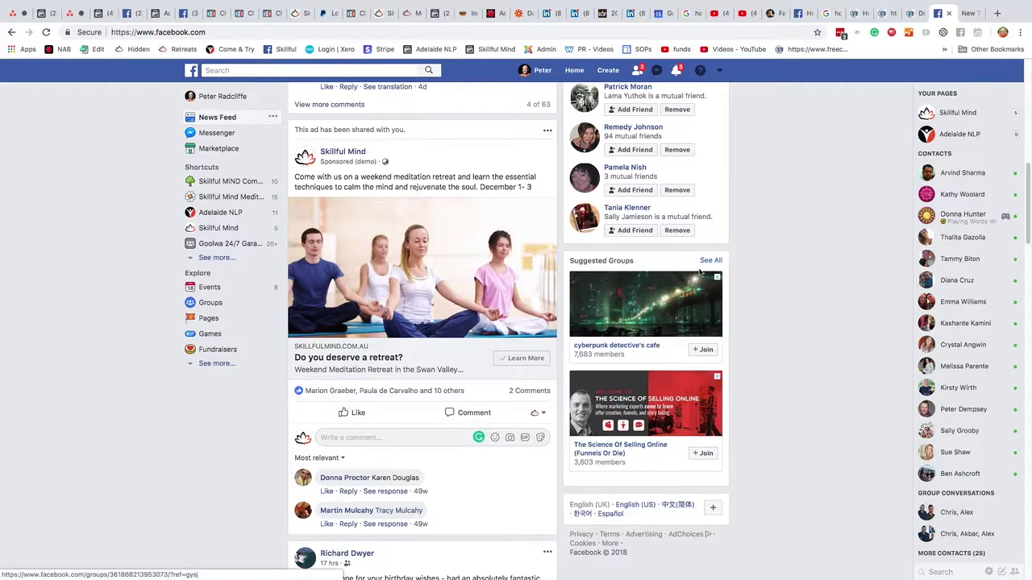
{"action": "left_click", "coordinate": [966, 15]}
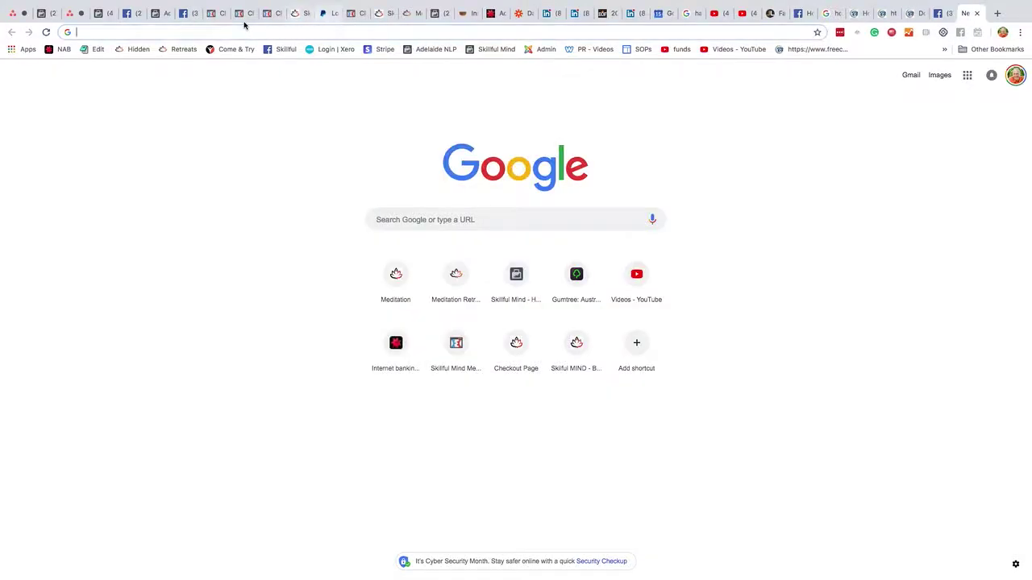
{"action": "left_click", "coordinate": [183, 16]}
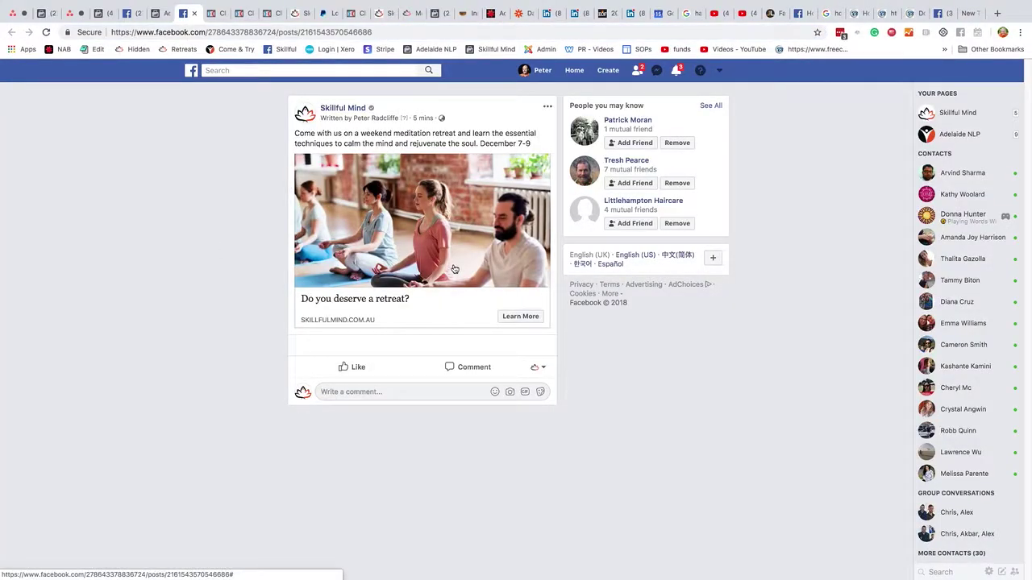
{"action": "left_click", "coordinate": [520, 316]}
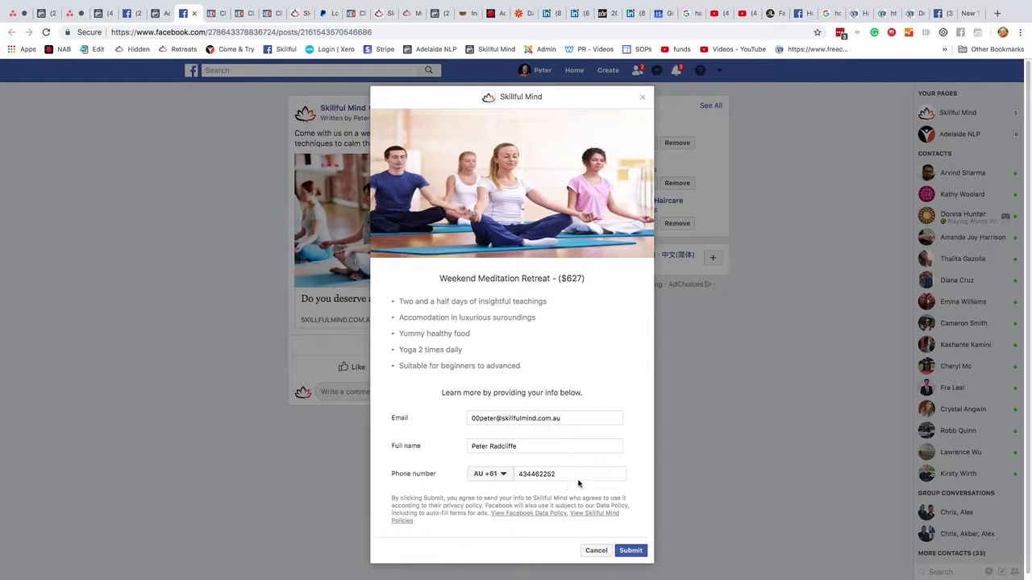
{"action": "left_click", "coordinate": [642, 97]}
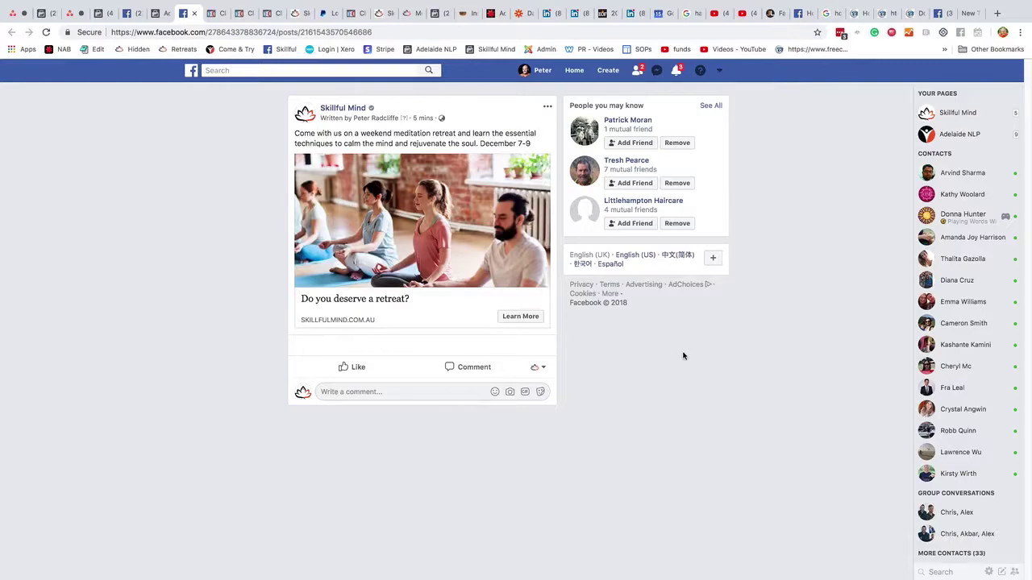
Return to Ads Manager and view the marketing objectives offered for a new campaign, leaving without creating one
{"action": "left_click", "coordinate": [162, 16]}
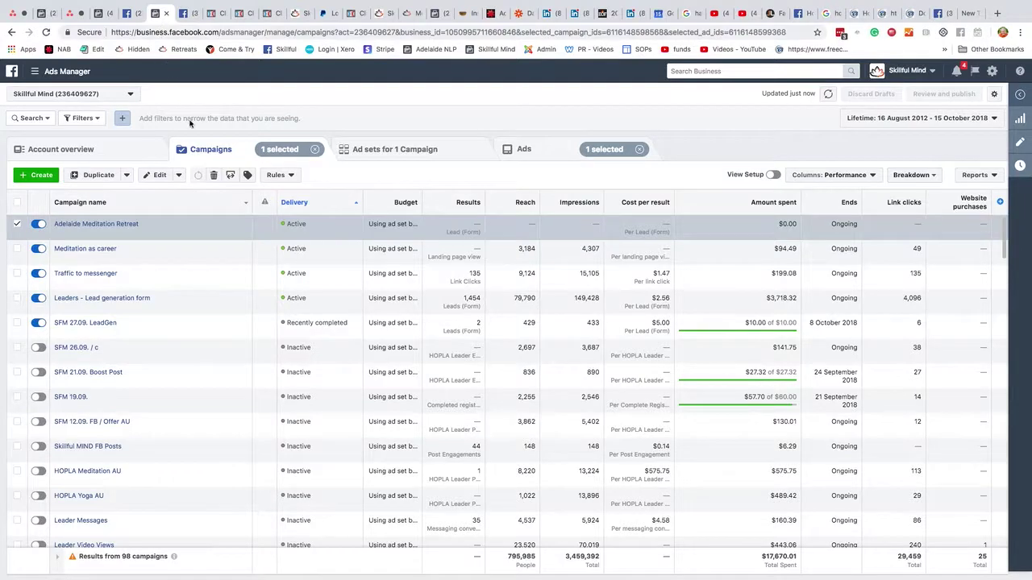
{"action": "left_click", "coordinate": [40, 176]}
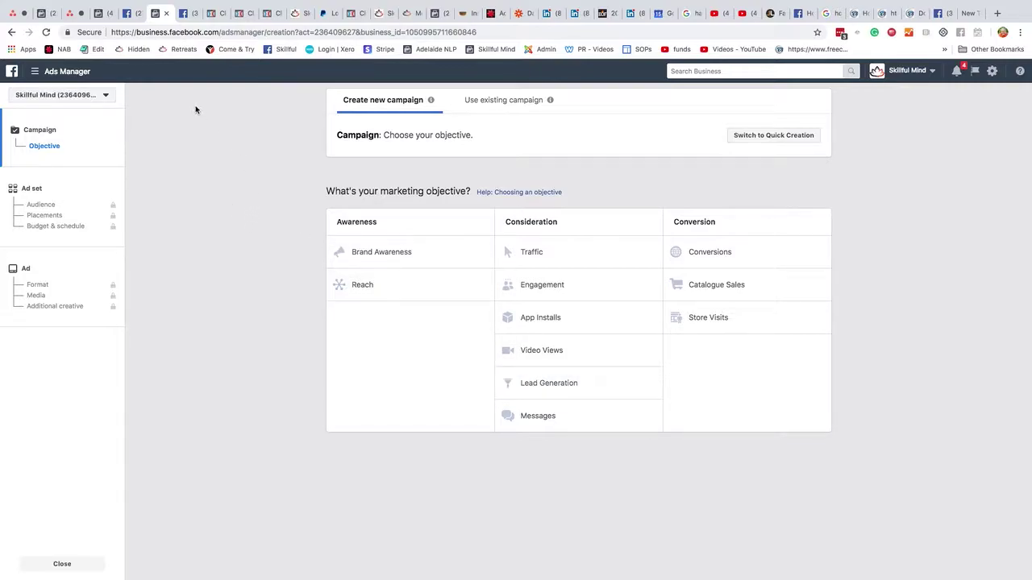
{"action": "left_click", "coordinate": [11, 33]}
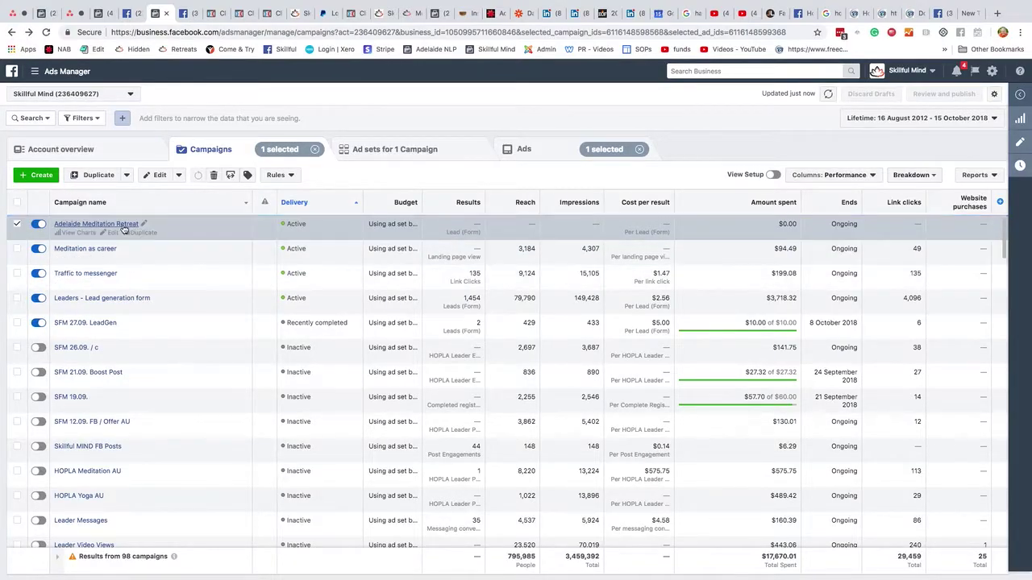
Open the Adelaide Meditation Retreat campaign for editing and rename its ad set to "30+ South Australia"
{"action": "left_click", "coordinate": [112, 233]}
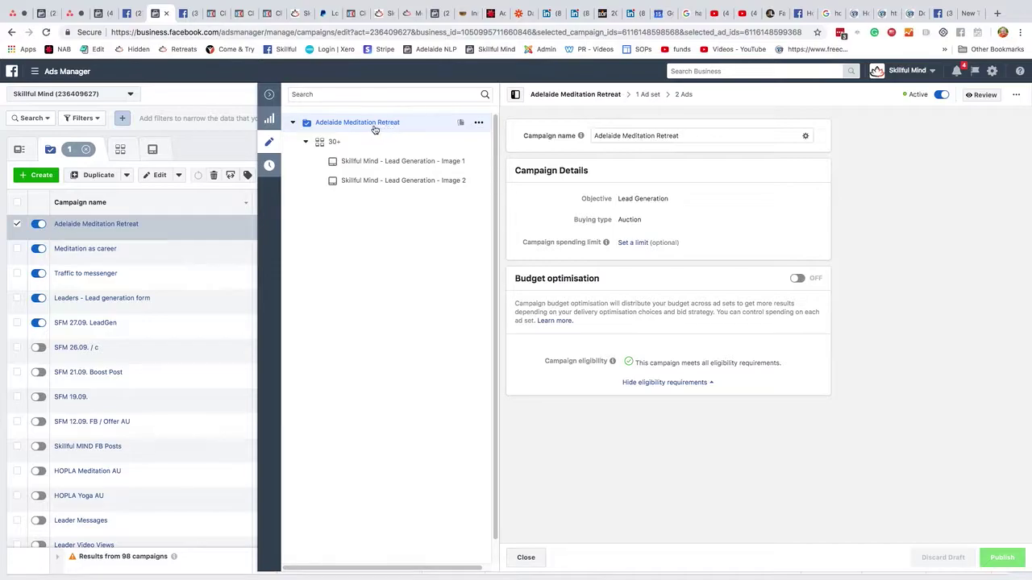
{"action": "mouse_move", "coordinate": [581, 135]}
{"action": "left_click", "coordinate": [353, 145]}
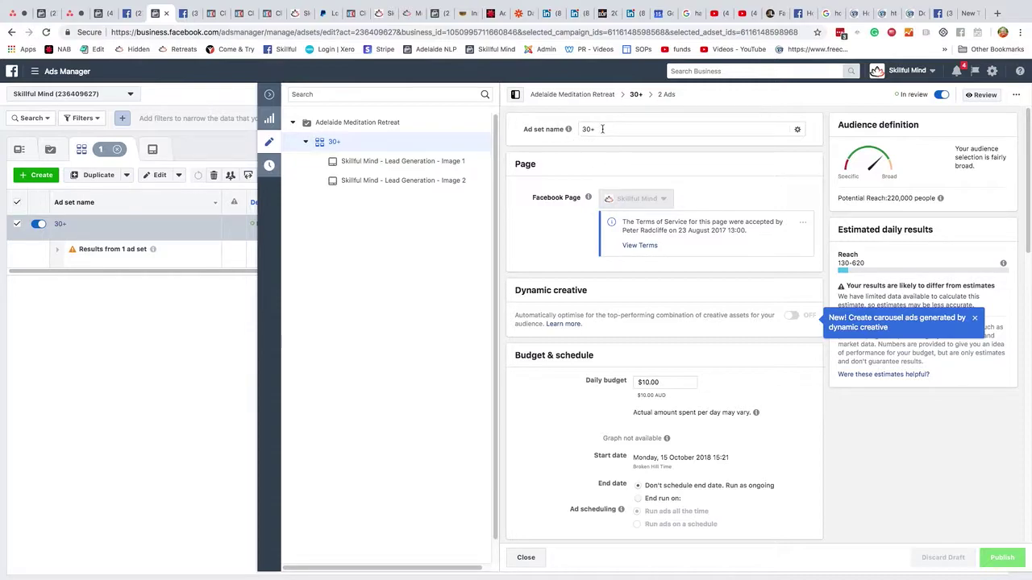
{"action": "left_click_drag", "start_coordinate": [603, 129], "coordinate": [579, 129]}
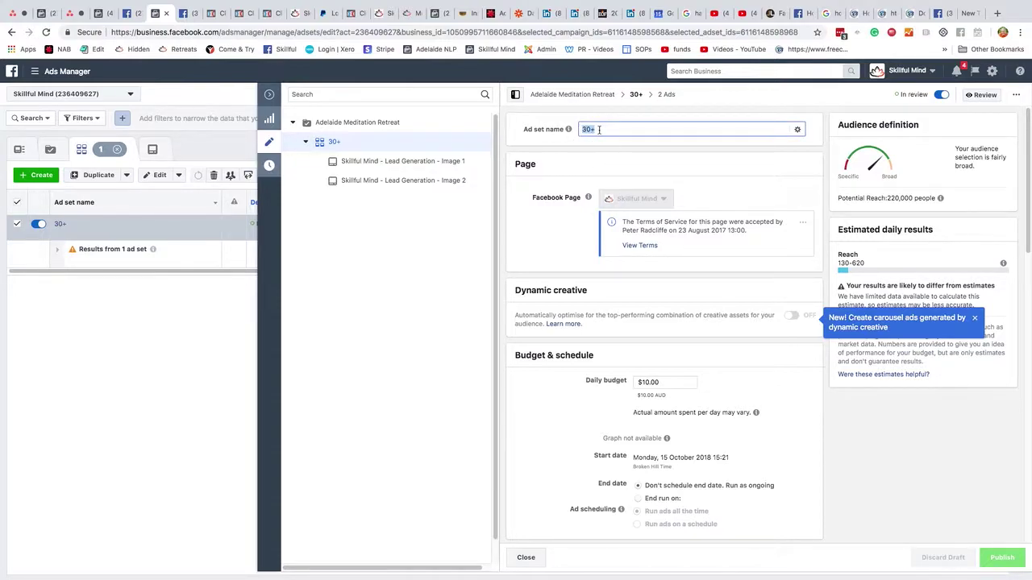
{"action": "left_click", "coordinate": [599, 129]}
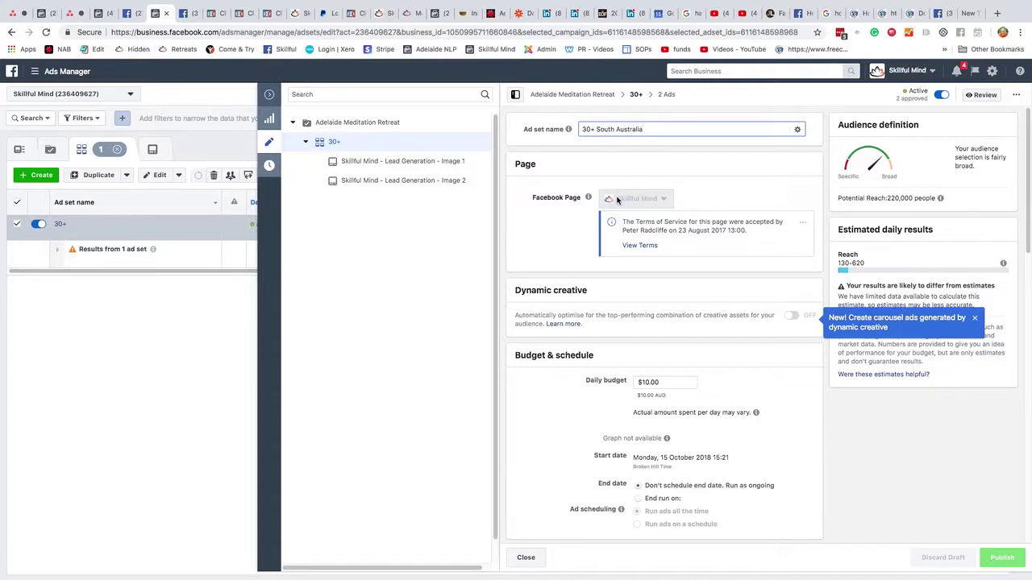
{"action": "left_click", "coordinate": [571, 282]}
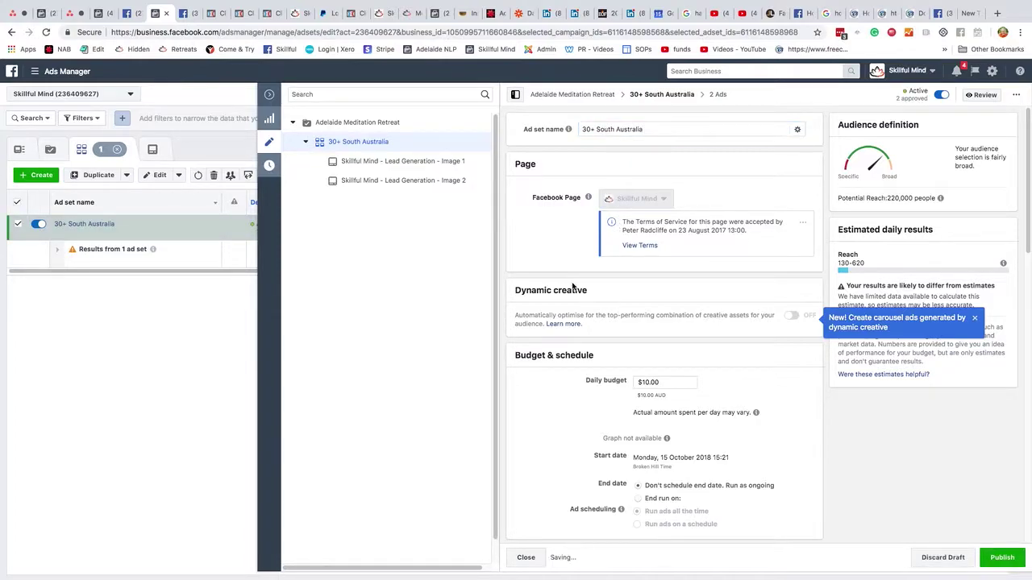
Review the ad set's budget and schedule, then inspect the South Australia audience location on the map
{"action": "scroll", "coordinate": [572, 285], "scroll_direction": "down", "scroll_amount": 5}
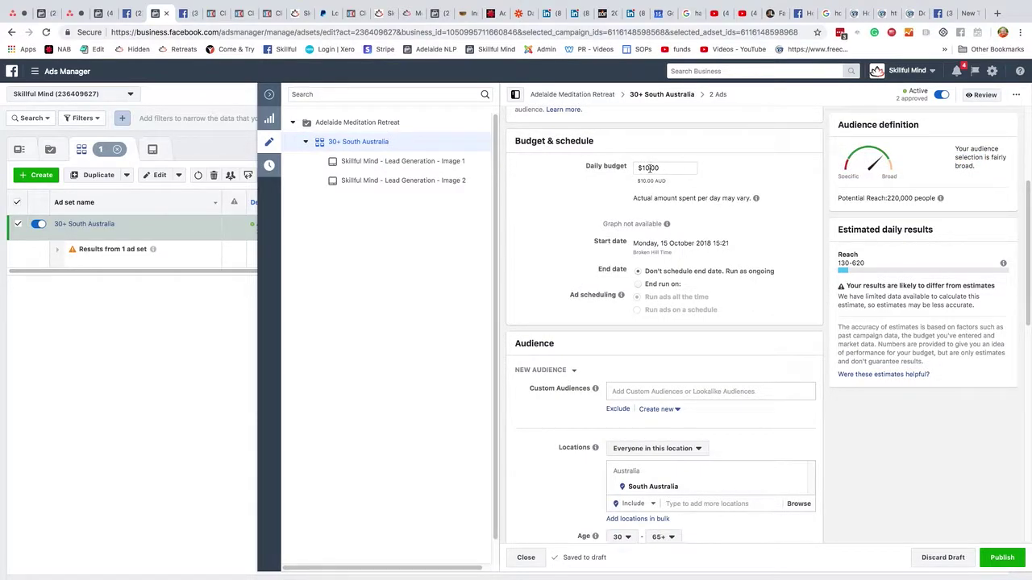
{"action": "scroll", "coordinate": [639, 256], "scroll_direction": "down", "scroll_amount": 3}
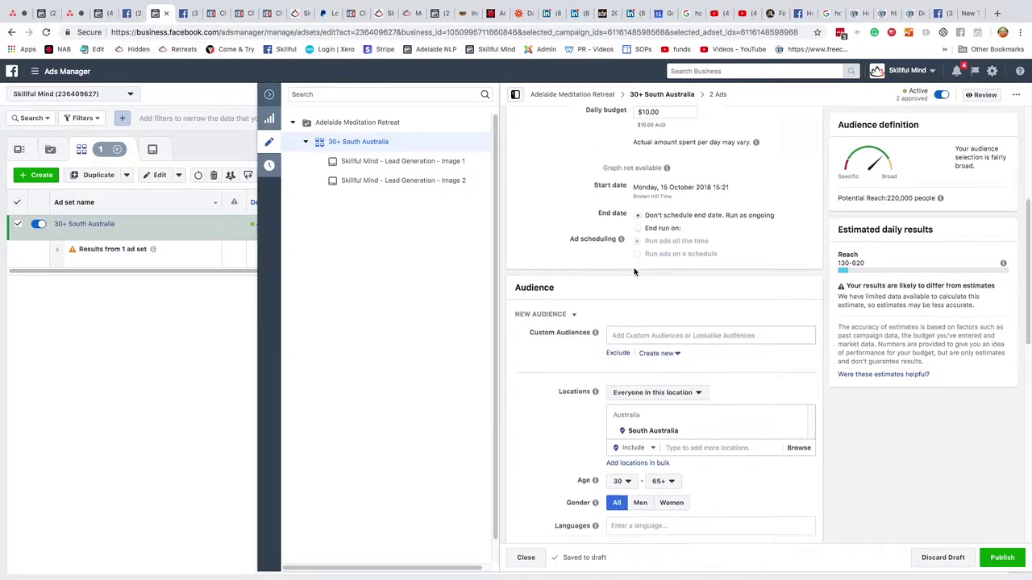
{"action": "scroll", "coordinate": [682, 269], "scroll_direction": "down", "scroll_amount": 1}
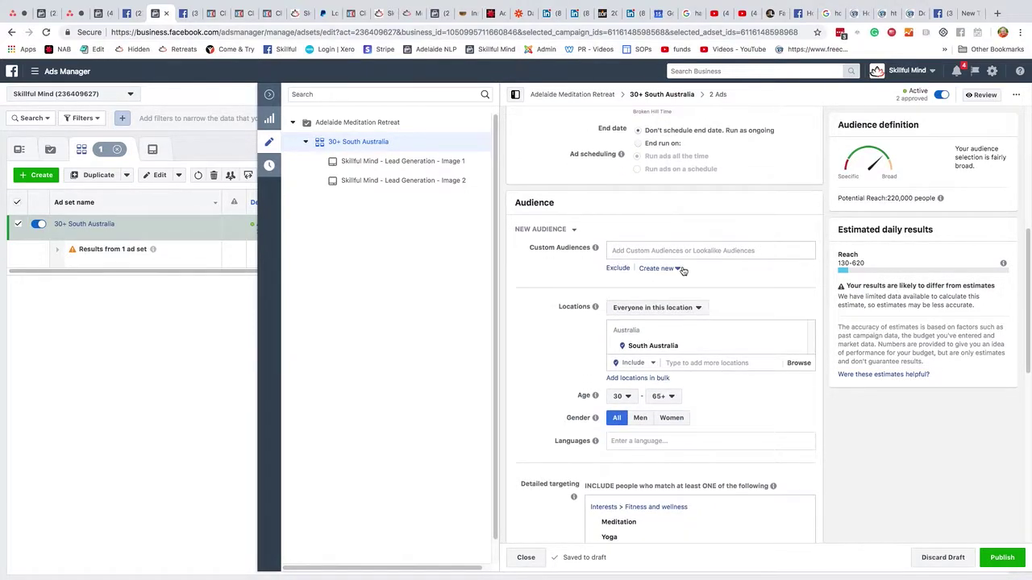
{"action": "scroll", "coordinate": [671, 270], "scroll_direction": "down", "scroll_amount": 1}
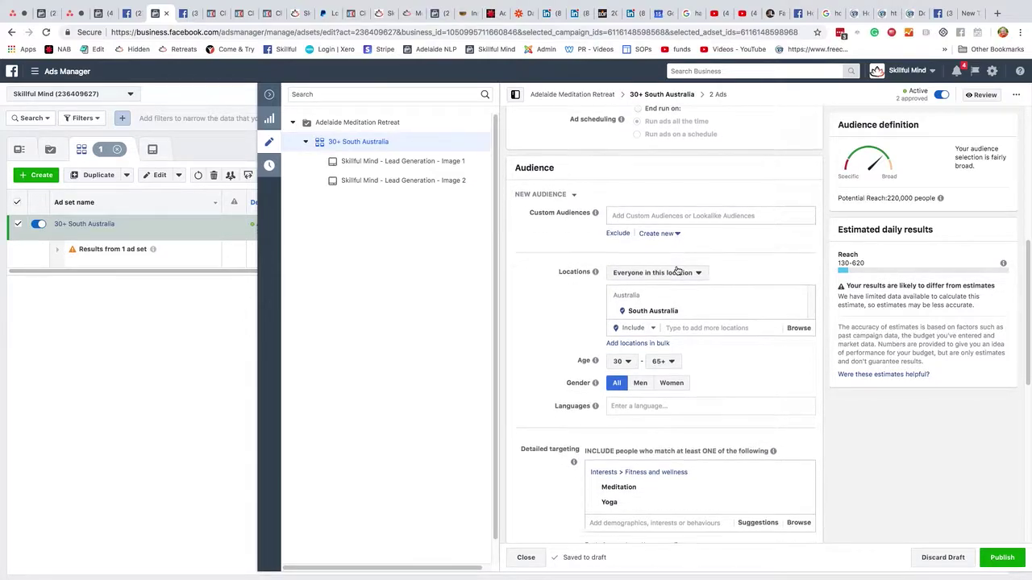
{"action": "scroll", "coordinate": [677, 270], "scroll_direction": "down", "scroll_amount": 3}
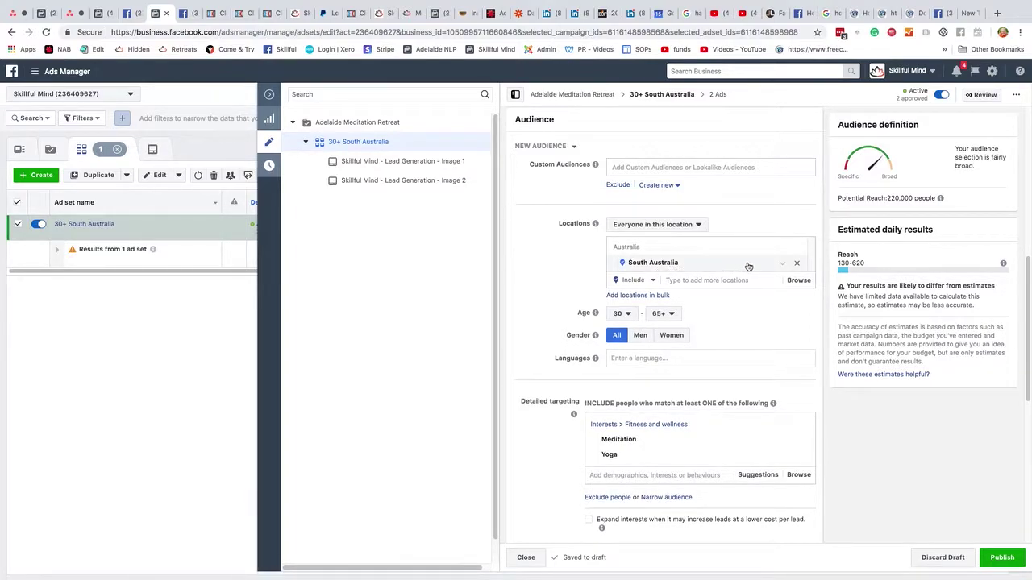
{"action": "left_click", "coordinate": [780, 264]}
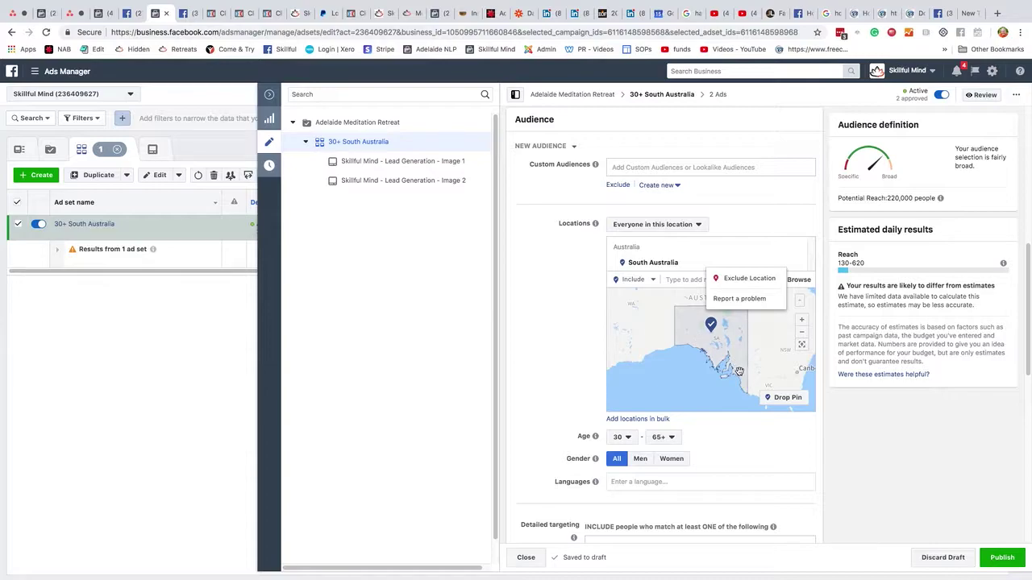
{"action": "left_click", "coordinate": [519, 347]}
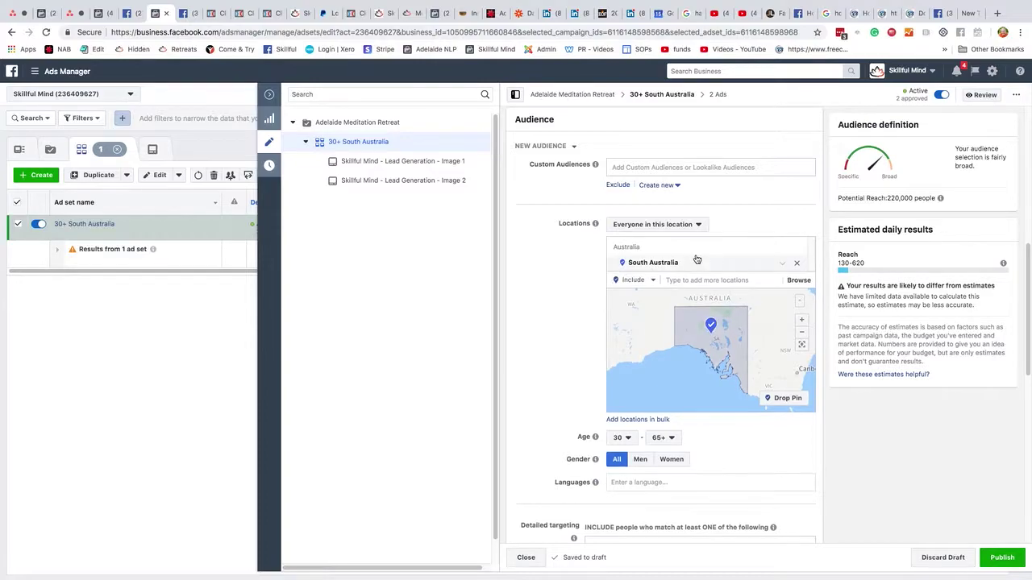
Review the ad set's age, gender, detailed targeting, placement, and optimisation and delivery settings
{"action": "scroll", "coordinate": [544, 465], "scroll_direction": "down", "scroll_amount": 3}
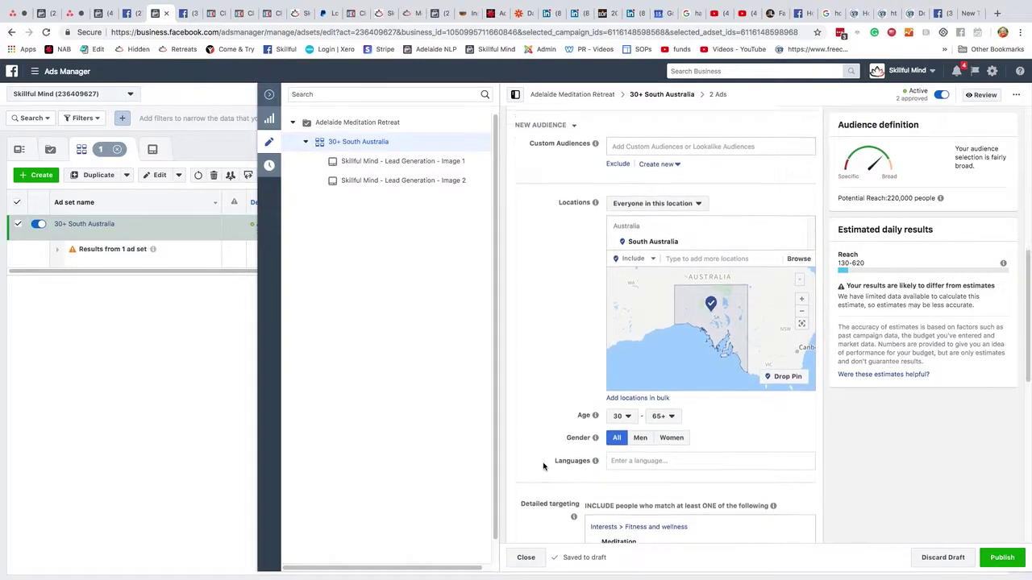
{"action": "scroll", "coordinate": [545, 466], "scroll_direction": "down", "scroll_amount": 1}
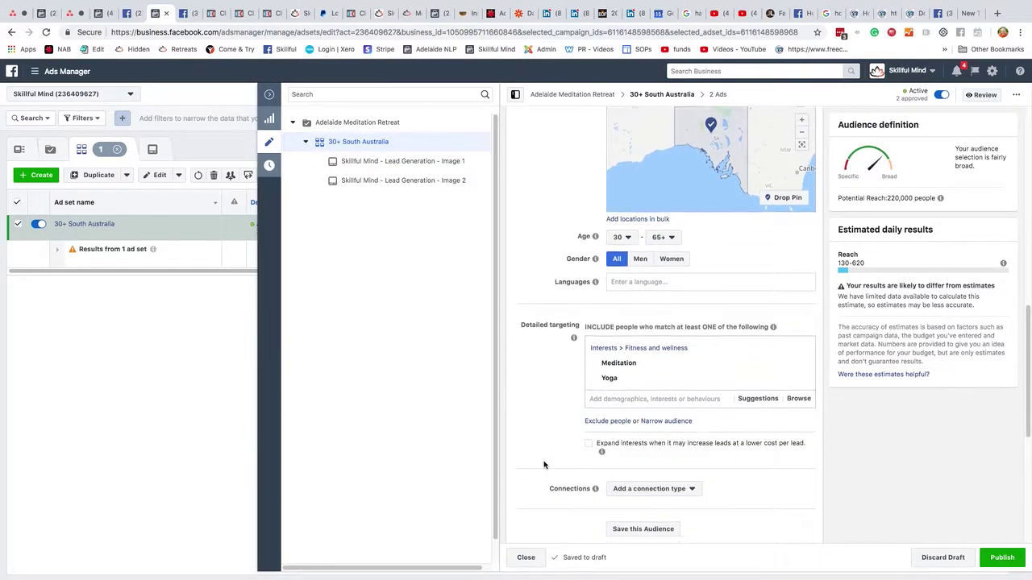
{"action": "mouse_move", "coordinate": [617, 362]}
{"action": "scroll", "coordinate": [506, 448], "scroll_direction": "down", "scroll_amount": 5}
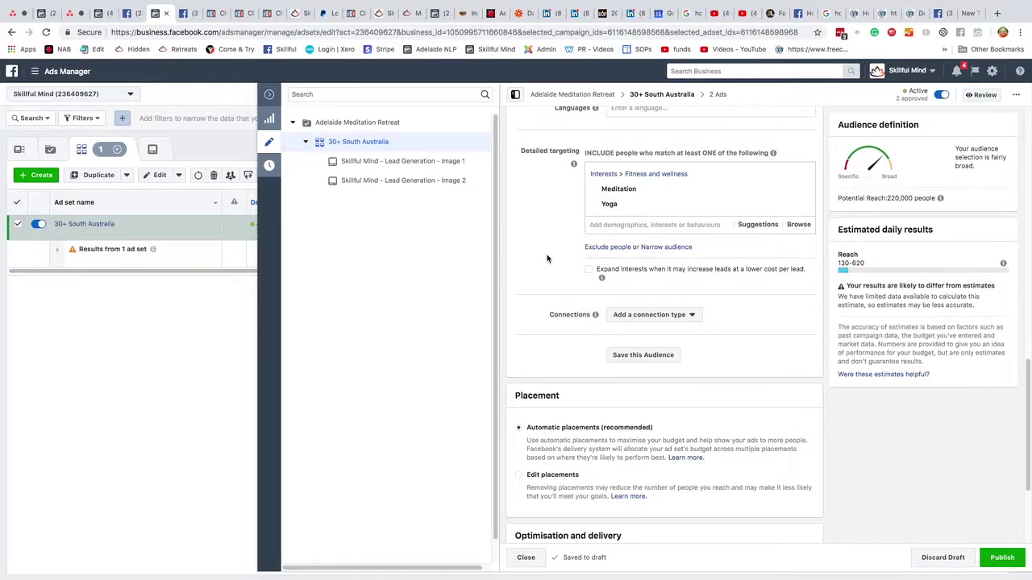
{"action": "scroll", "coordinate": [546, 259], "scroll_direction": "down", "scroll_amount": 3}
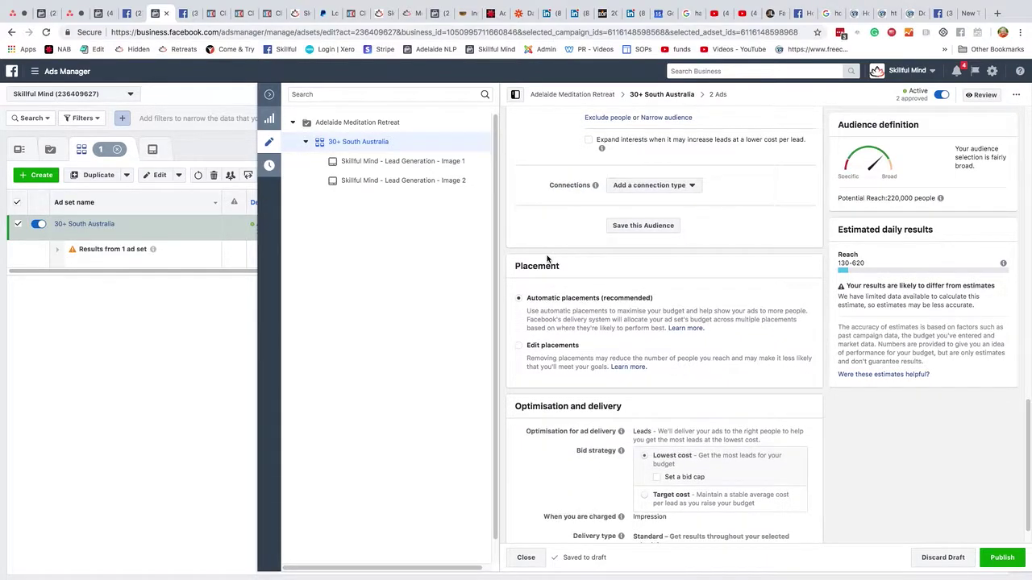
Open the ad "Skillful Mind - Lead Generation - Image 1" and review its creative and preview
{"action": "left_click", "coordinate": [429, 165]}
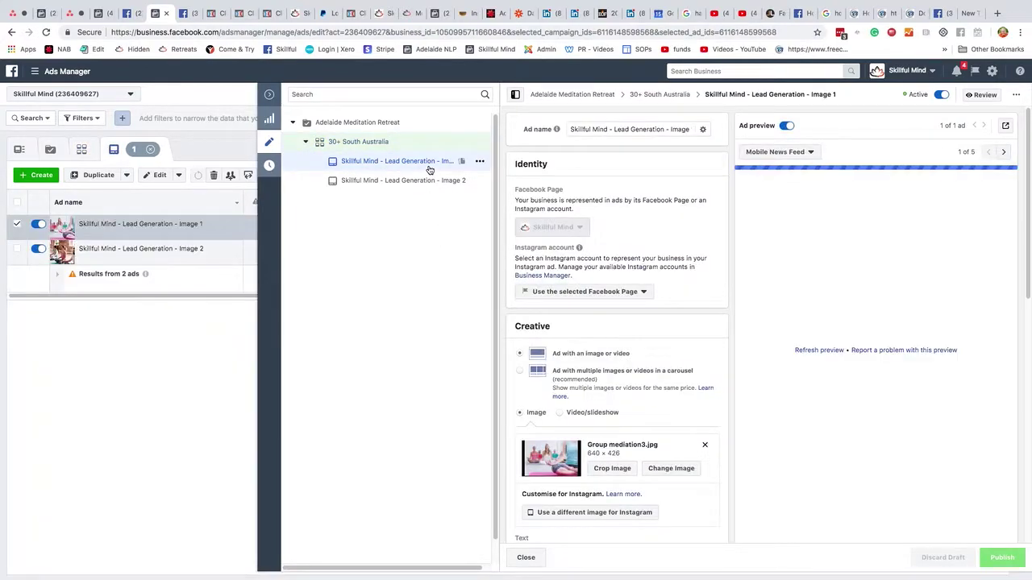
{"action": "scroll", "coordinate": [621, 266], "scroll_direction": "down", "scroll_amount": 1}
{"action": "scroll", "coordinate": [637, 298], "scroll_direction": "down", "scroll_amount": 3}
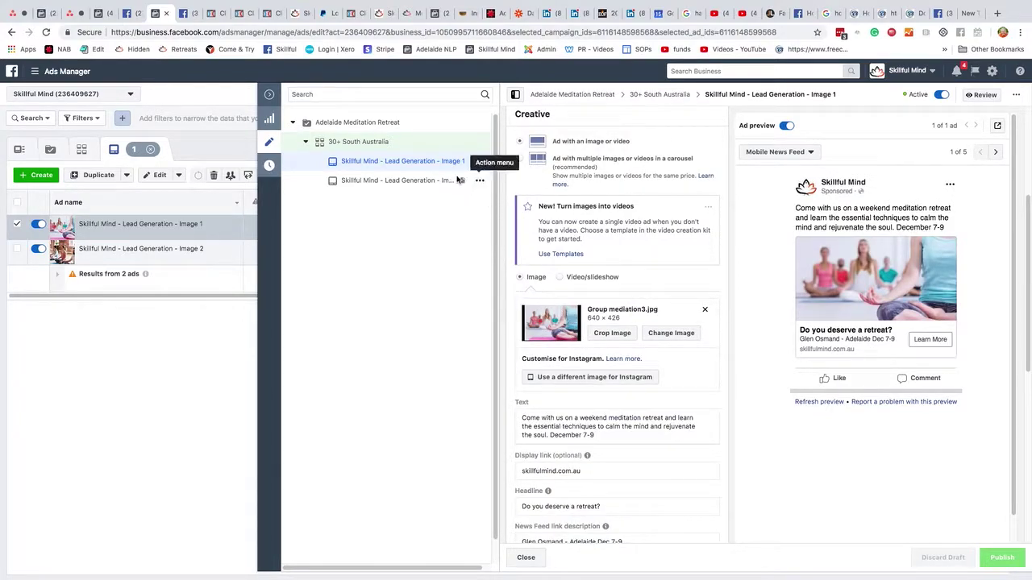
Open the ad "Skillful Mind - Lead Generation - Image 2" and review its image, text, headline and link description
{"action": "left_click", "coordinate": [411, 181]}
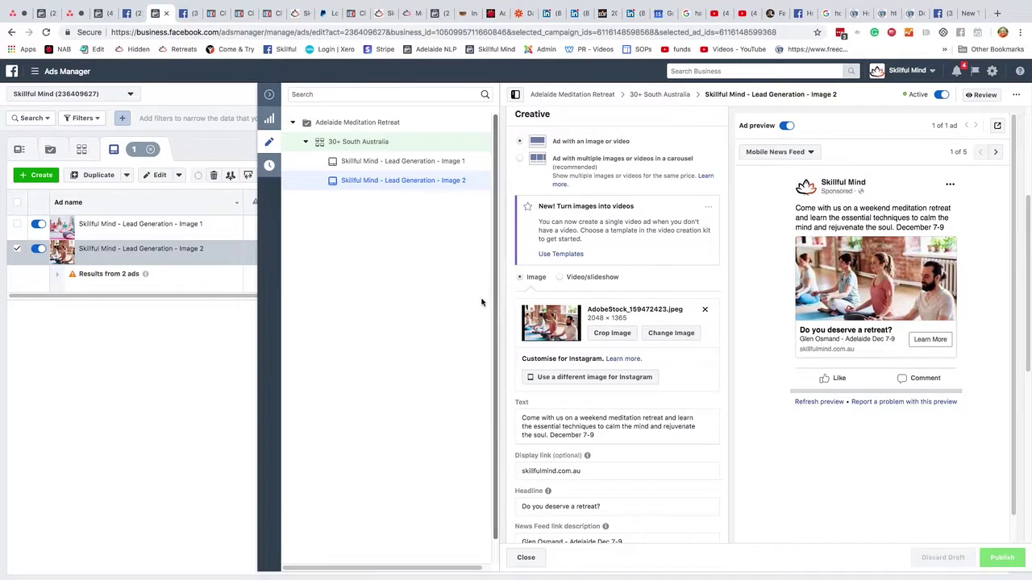
{"action": "scroll", "coordinate": [471, 338], "scroll_direction": "down", "scroll_amount": 1}
{"action": "scroll", "coordinate": [563, 361], "scroll_direction": "down", "scroll_amount": 3}
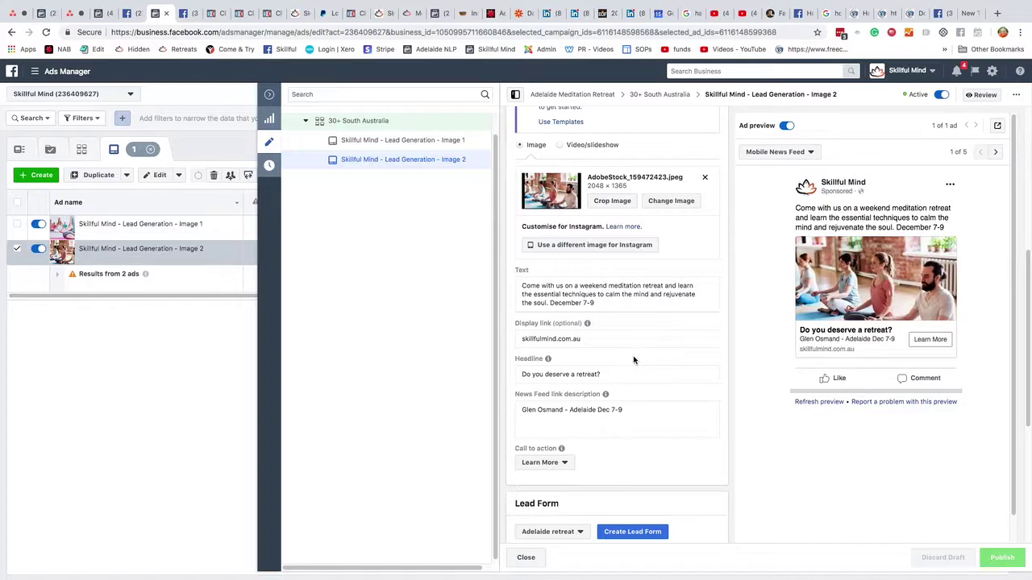
{"action": "scroll", "coordinate": [634, 356], "scroll_direction": "down", "scroll_amount": 1}
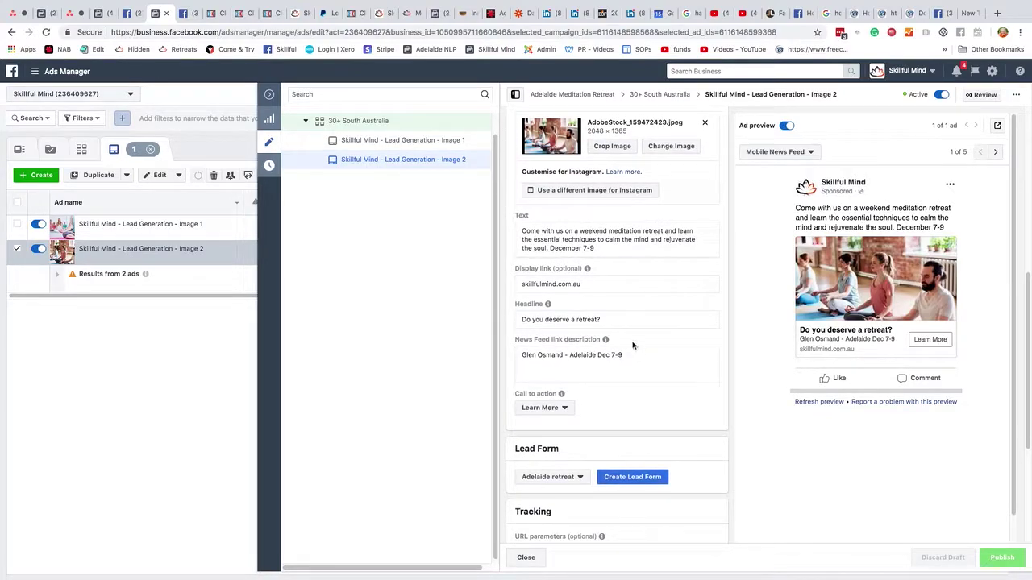
{"action": "mouse_move", "coordinate": [605, 339]}
{"action": "scroll", "coordinate": [617, 363], "scroll_direction": "down", "scroll_amount": 3}
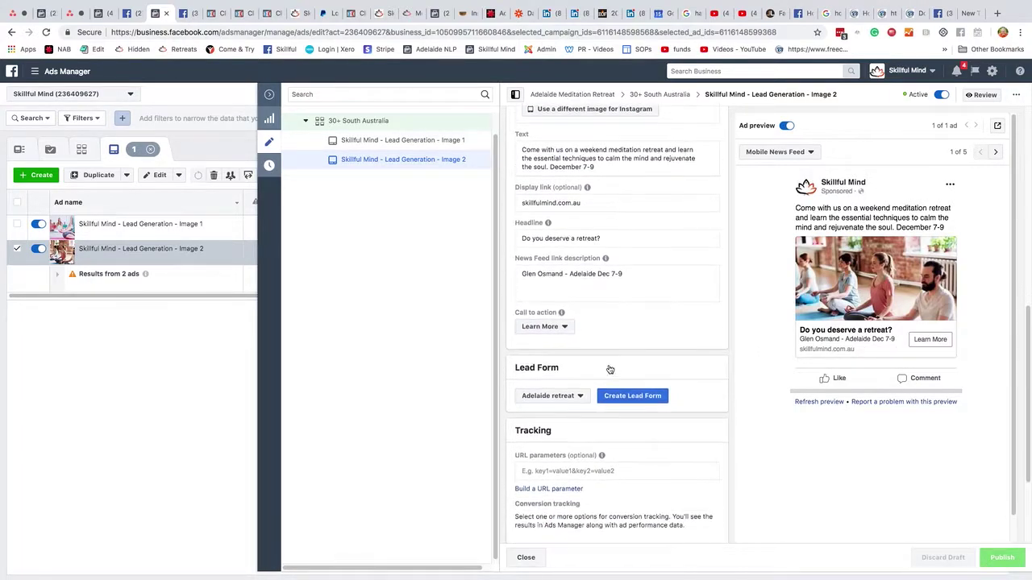
Examine the ad's available call-to-action options without changing the selection, and look over its lead form and tracking sections
{"action": "left_click", "coordinate": [564, 296]}
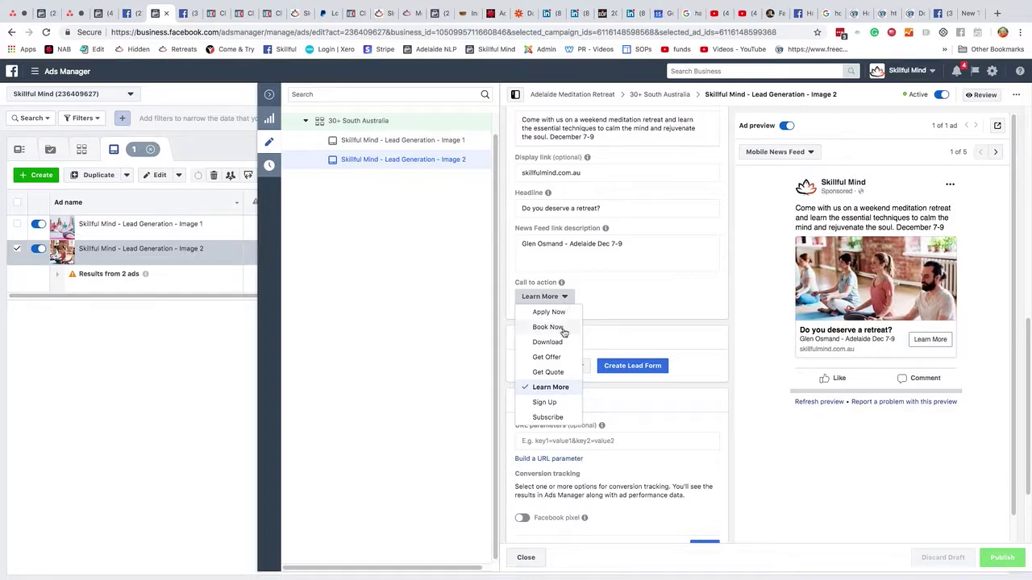
{"action": "left_click", "coordinate": [691, 291]}
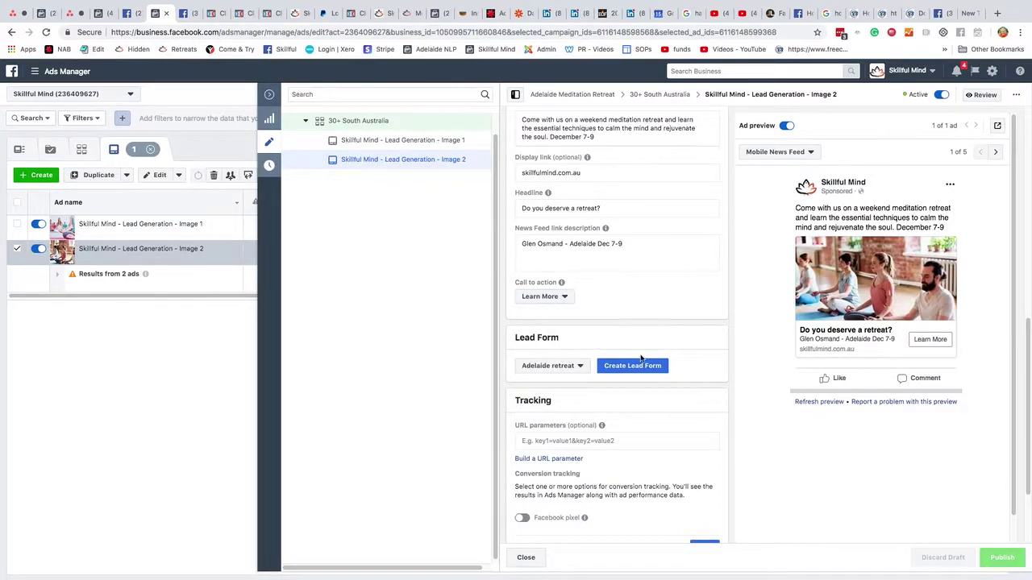
{"action": "scroll", "coordinate": [641, 361], "scroll_direction": "down", "scroll_amount": 1}
{"action": "scroll", "coordinate": [641, 361], "scroll_direction": "down", "scroll_amount": 1}
{"action": "scroll", "coordinate": [641, 361], "scroll_direction": "down", "scroll_amount": 1}
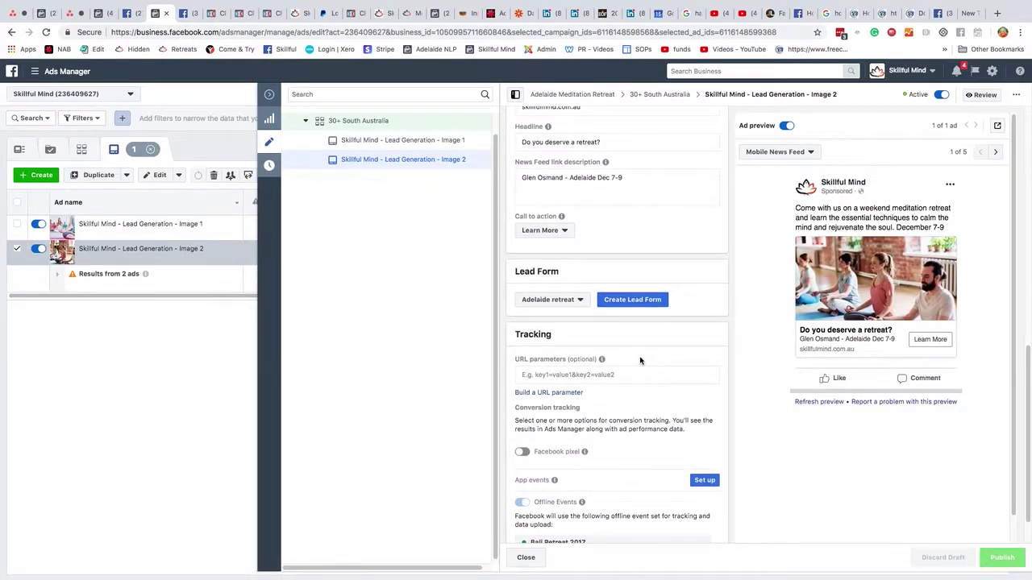
Start creating a lead form from scratch with the New form option
{"action": "left_click", "coordinate": [636, 303]}
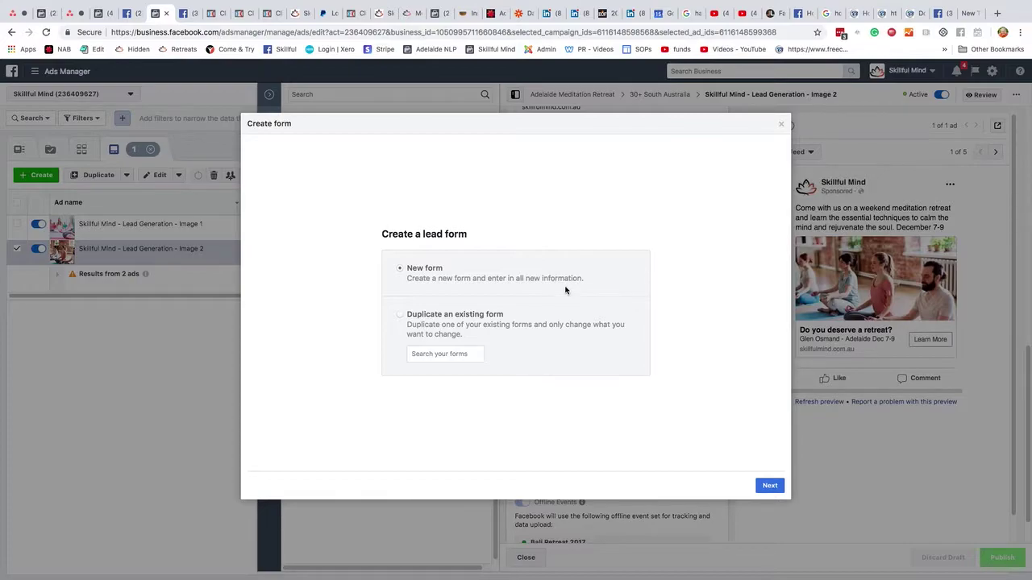
{"action": "left_click", "coordinate": [400, 317]}
{"action": "left_click", "coordinate": [399, 269]}
{"action": "left_click", "coordinate": [770, 486]}
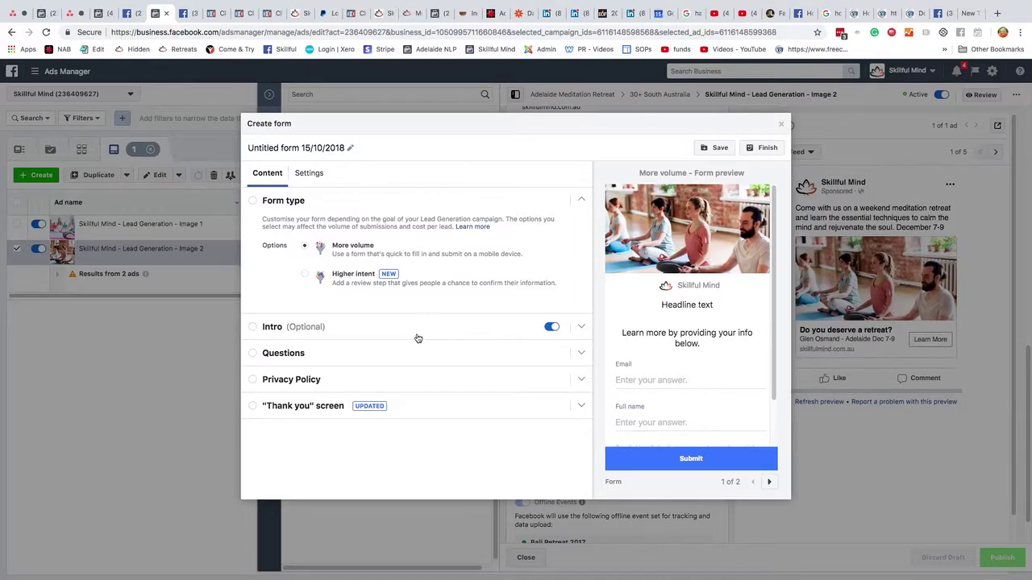
Set the layout of the lead form's intro section to Bullets
{"action": "left_click", "coordinate": [488, 336]}
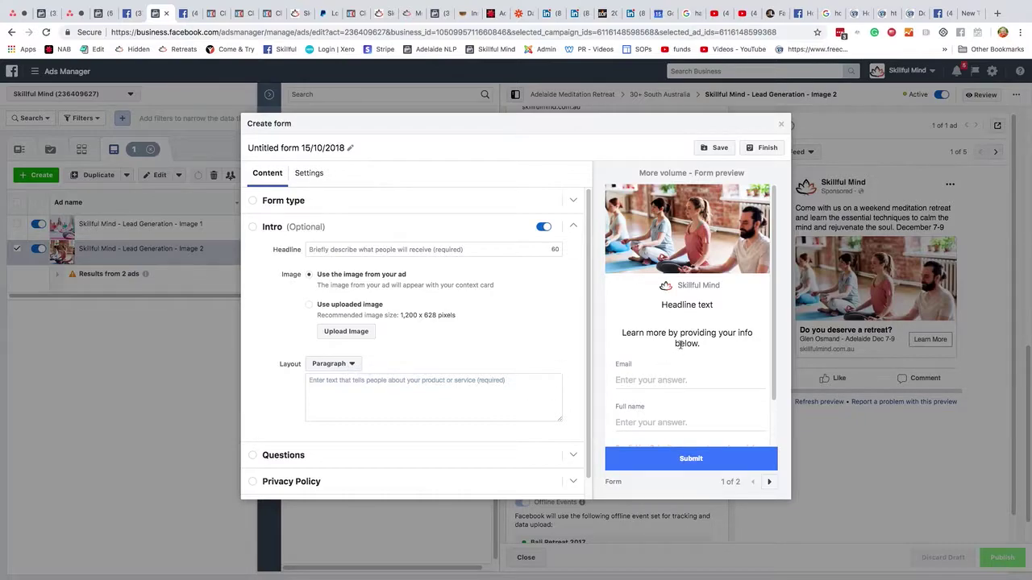
{"action": "left_click", "coordinate": [337, 363]}
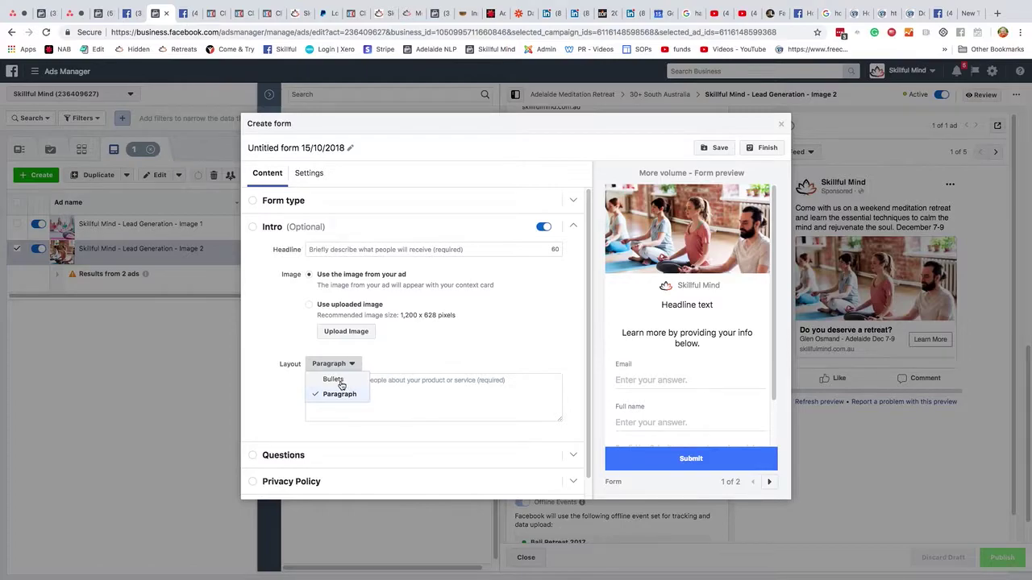
{"action": "left_click", "coordinate": [338, 380]}
{"action": "scroll", "coordinate": [495, 398], "scroll_direction": "down", "scroll_amount": 2}
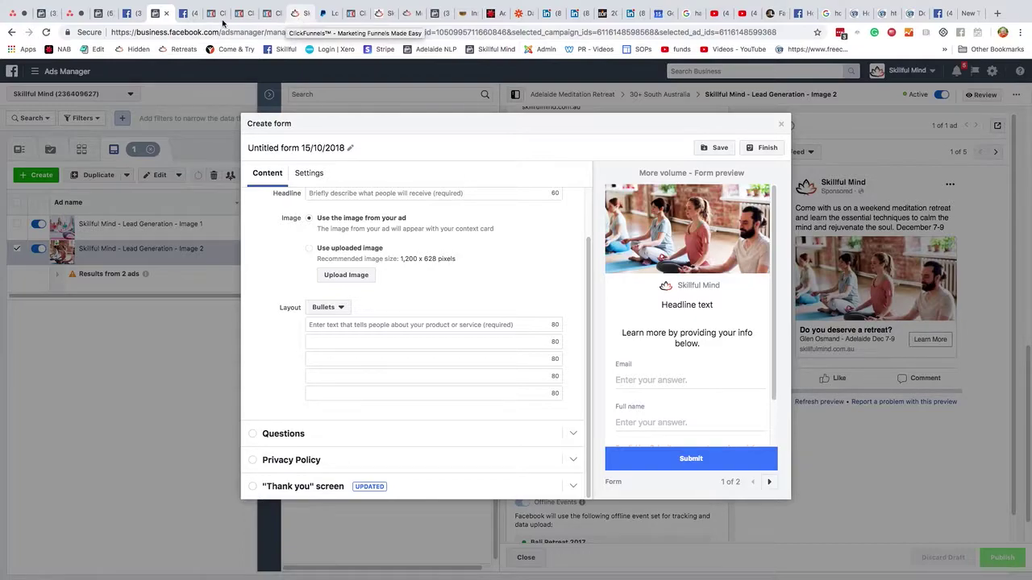
Switch to the published Facebook post, examine the lead form behind its Learn More link, and return to the form editor in Ads Manager
{"action": "left_click", "coordinate": [184, 13]}
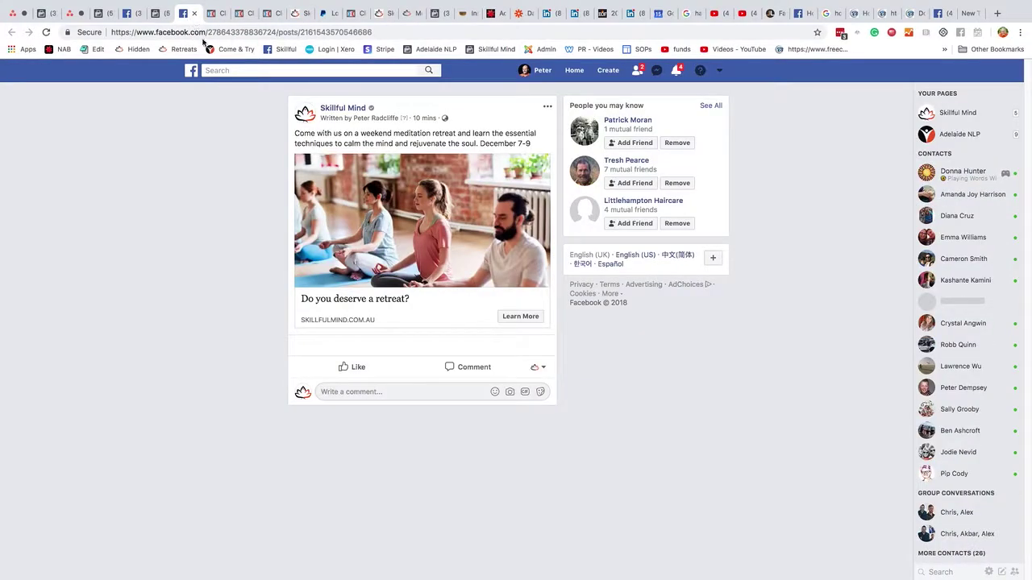
{"action": "left_click", "coordinate": [527, 316]}
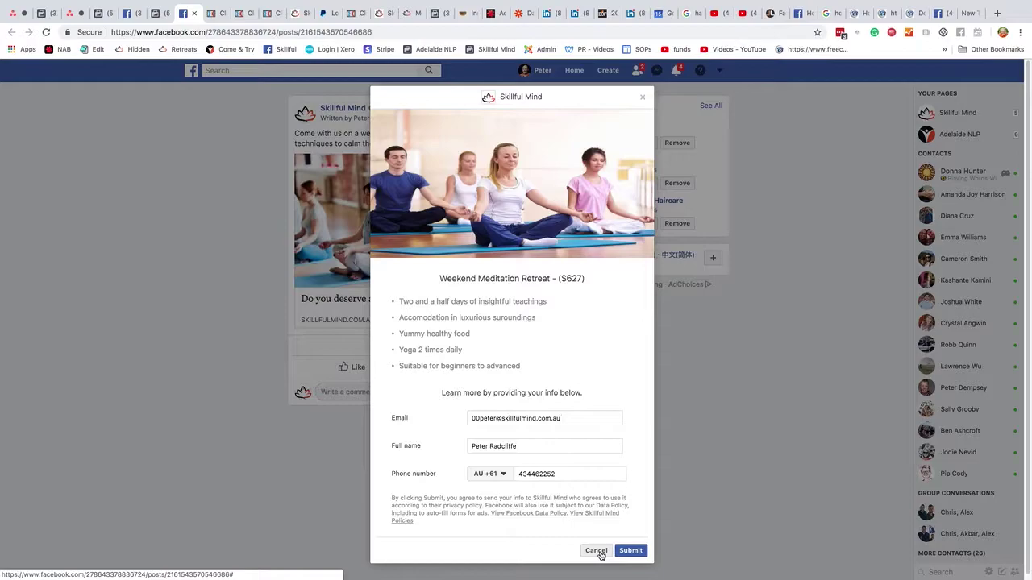
{"action": "left_click", "coordinate": [159, 18]}
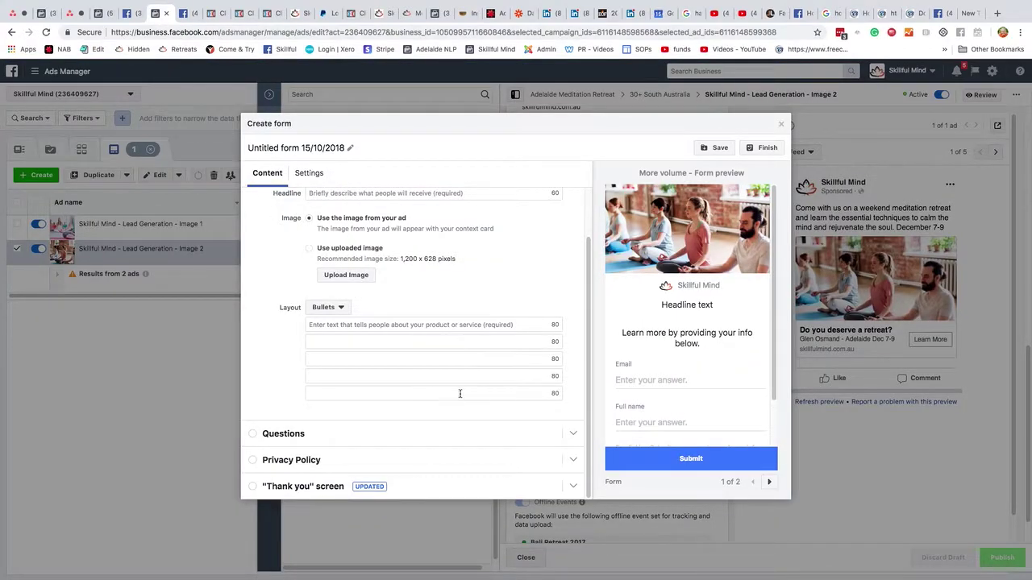
Add Phone number to the user information requested in the lead form's questions and look over the other available fields
{"action": "left_click", "coordinate": [573, 441]}
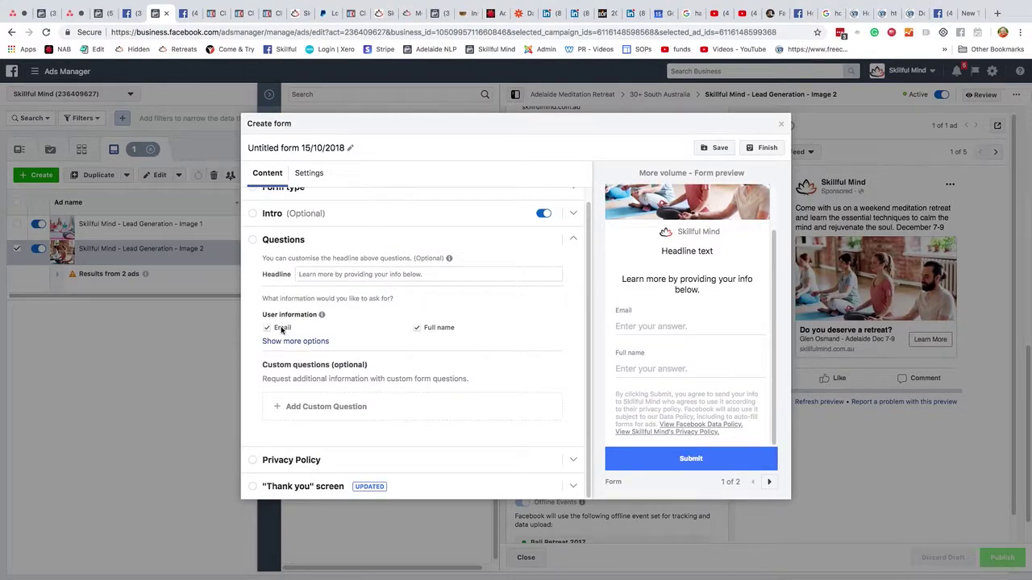
{"action": "left_click", "coordinate": [310, 343]}
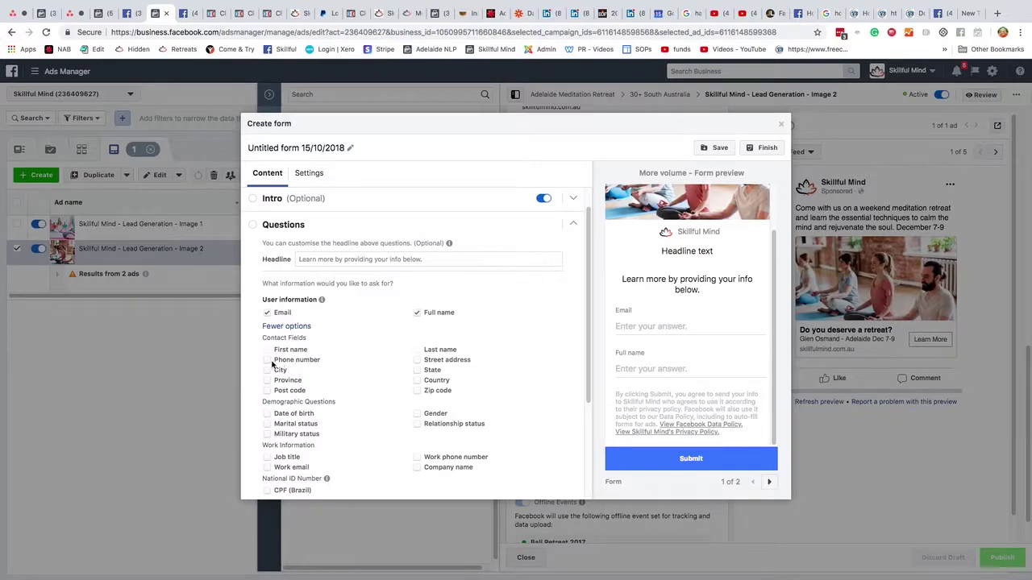
{"action": "left_click", "coordinate": [269, 360]}
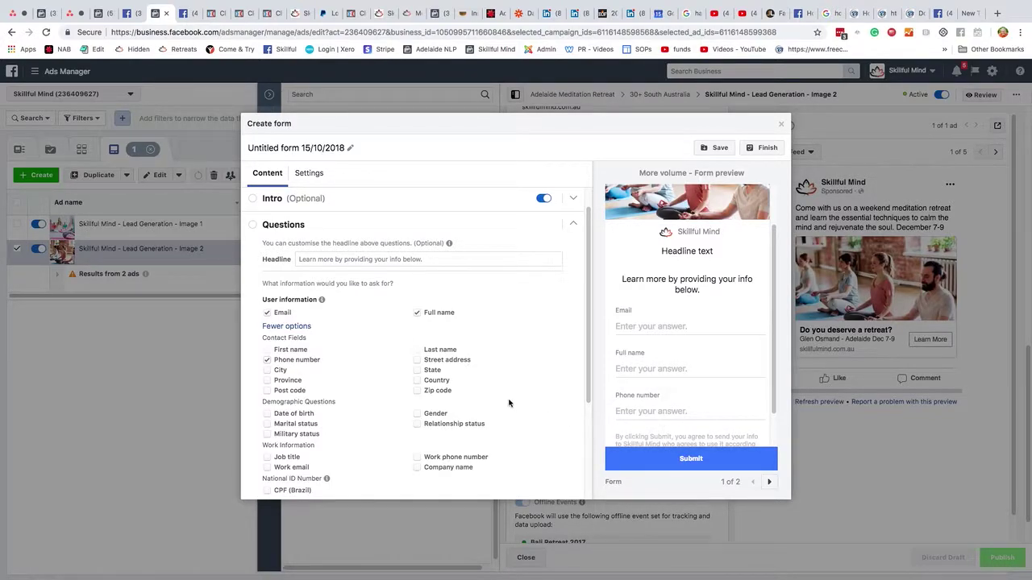
{"action": "scroll", "coordinate": [509, 403], "scroll_direction": "down", "scroll_amount": 4}
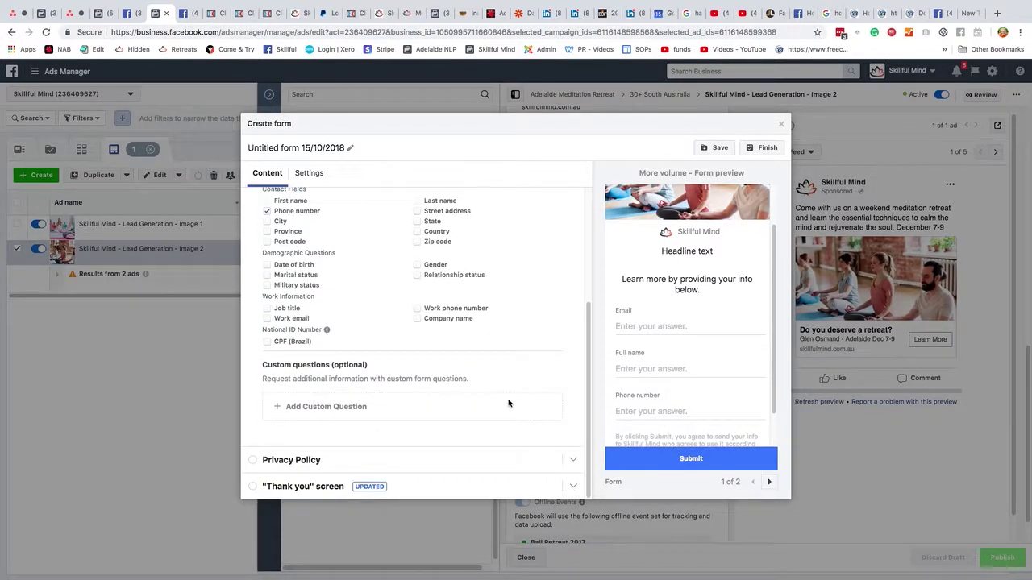
Review the form's privacy policy fields and thank-you screen button types, then close the lead form without saving it
{"action": "left_click", "coordinate": [436, 462]}
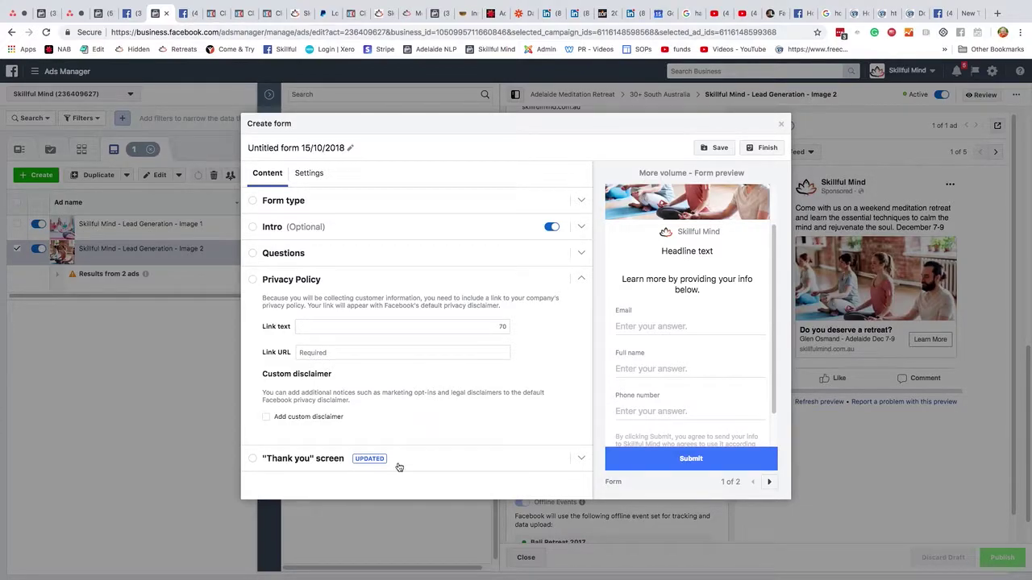
{"action": "left_click", "coordinate": [580, 458]}
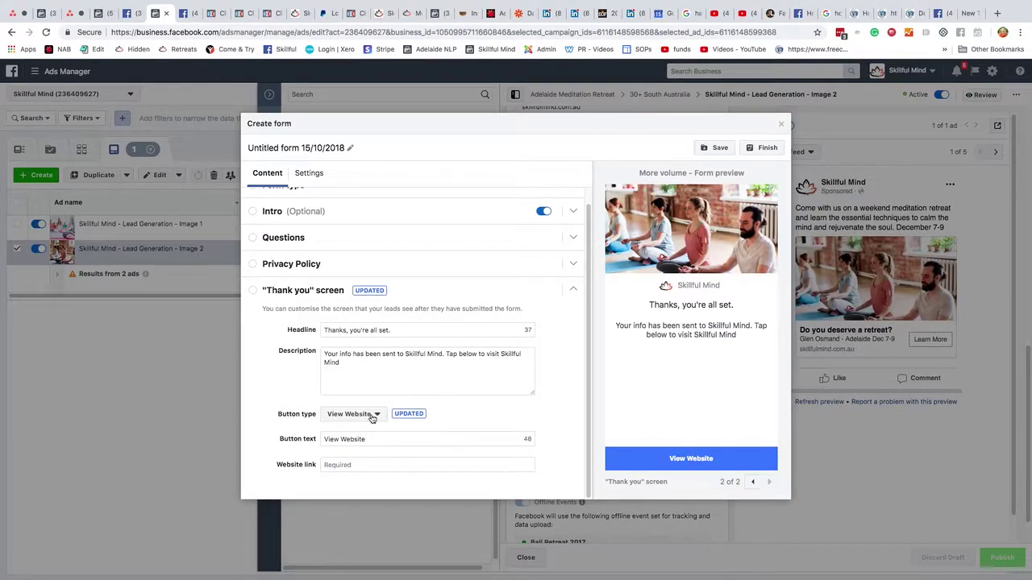
{"action": "left_click", "coordinate": [376, 416]}
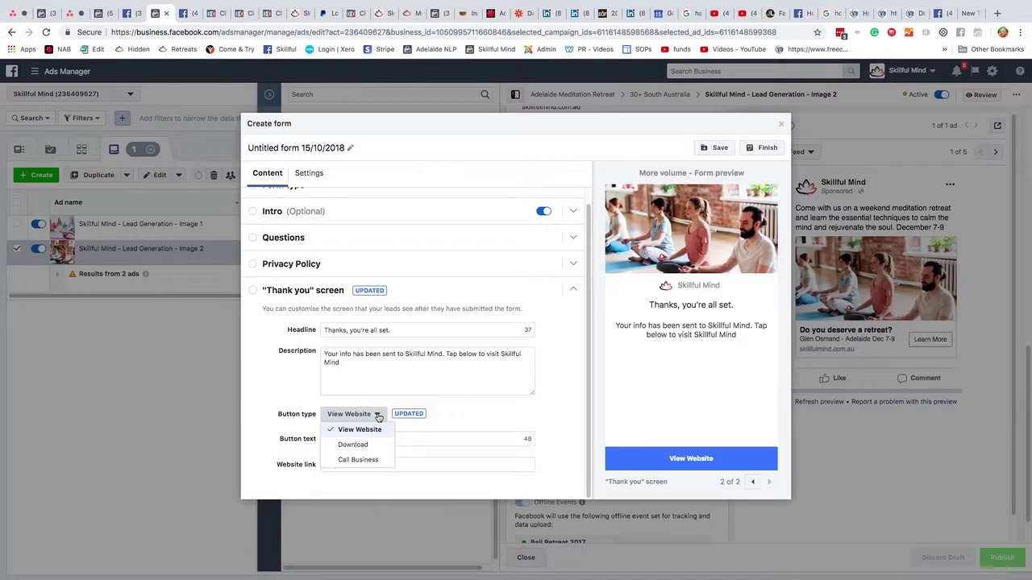
{"action": "left_click", "coordinate": [378, 417]}
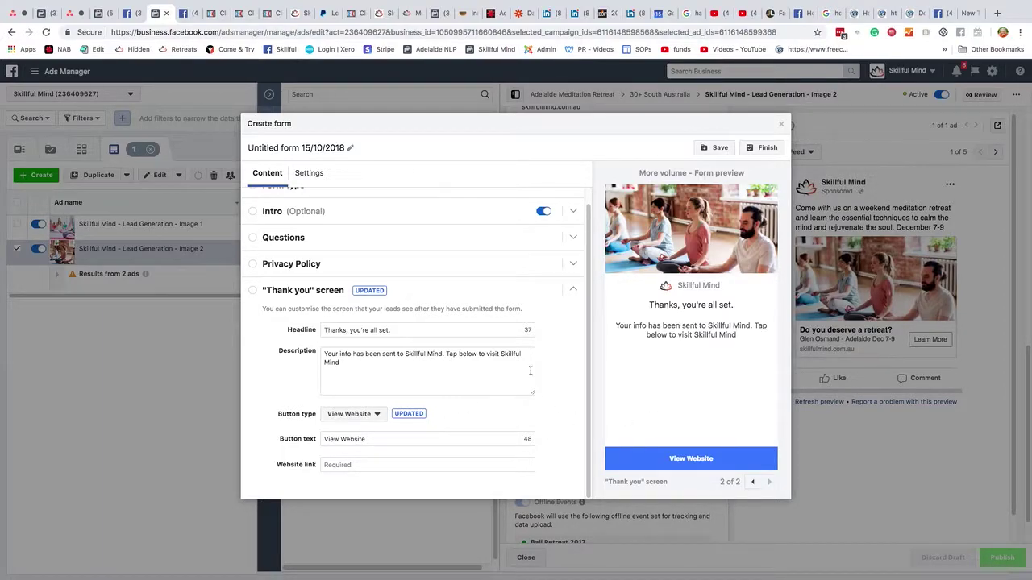
{"action": "left_click", "coordinate": [781, 125]}
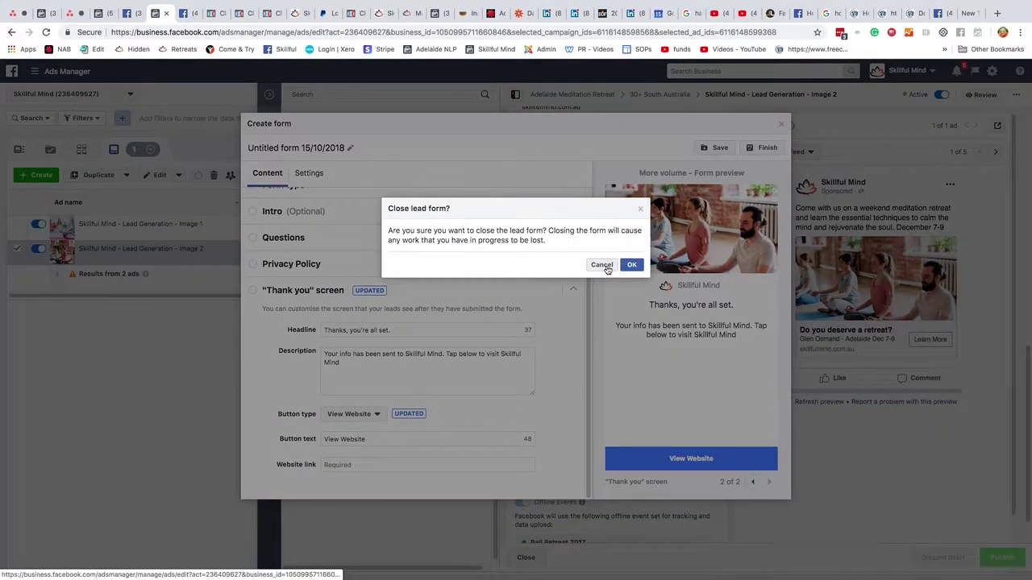
{"action": "left_click", "coordinate": [630, 266]}
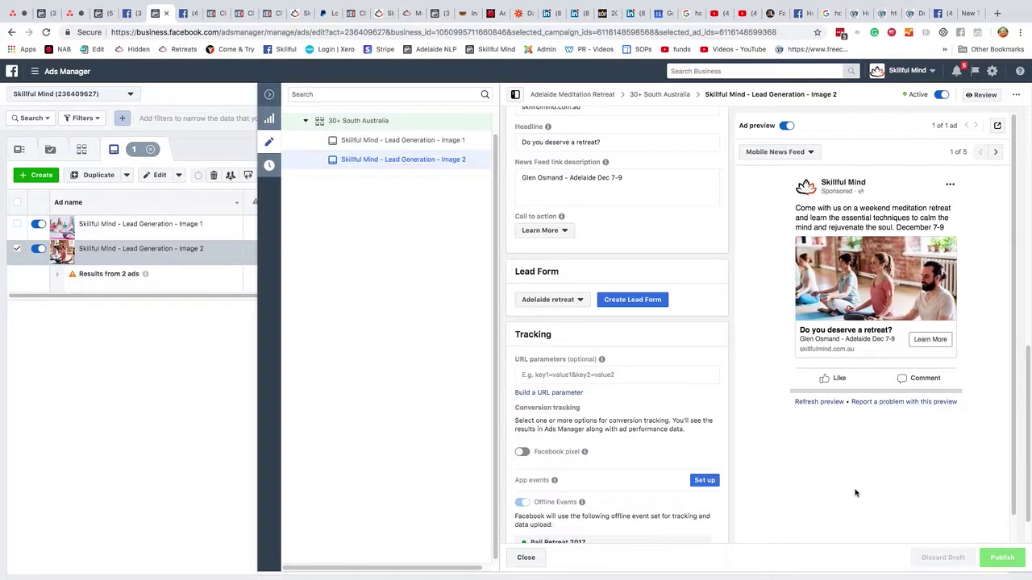
Review the Image 2 ad's full settings once more, from identity and creative through lead form and tracking
{"action": "scroll", "coordinate": [855, 493], "scroll_direction": "down", "scroll_amount": 1}
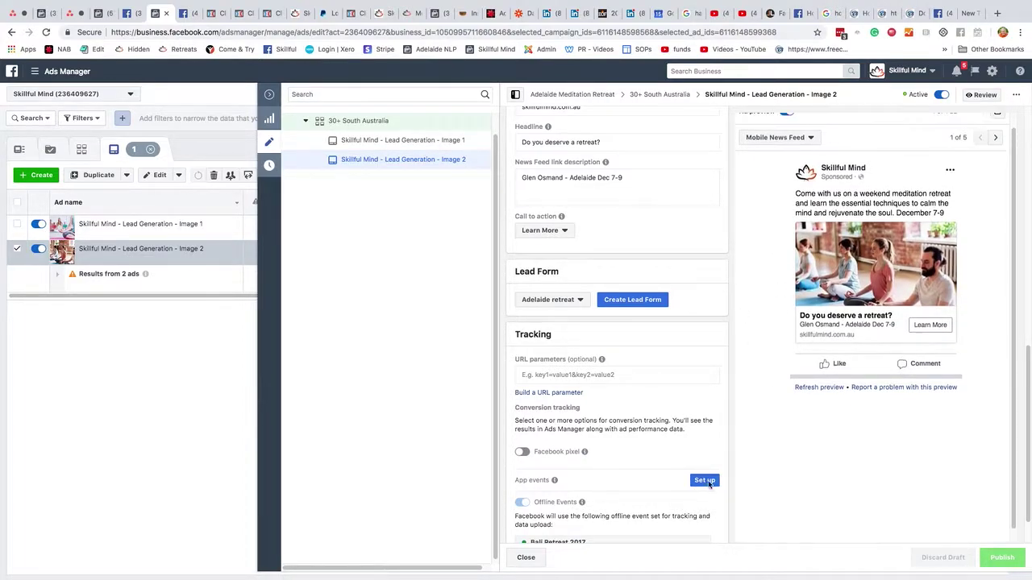
{"action": "scroll", "coordinate": [618, 454], "scroll_direction": "up", "scroll_amount": 10}
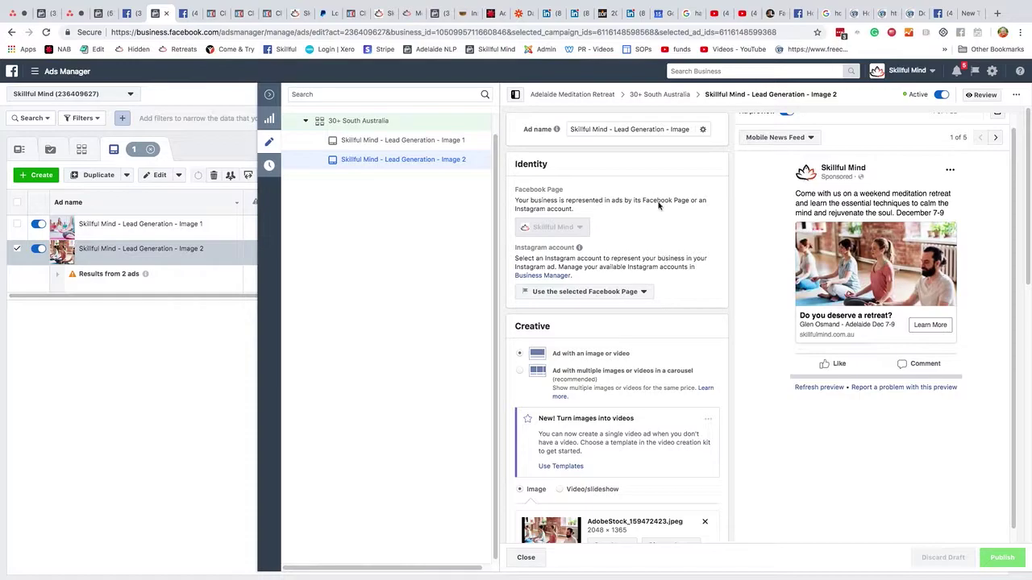
{"action": "scroll", "coordinate": [655, 385], "scroll_direction": "down", "scroll_amount": 5}
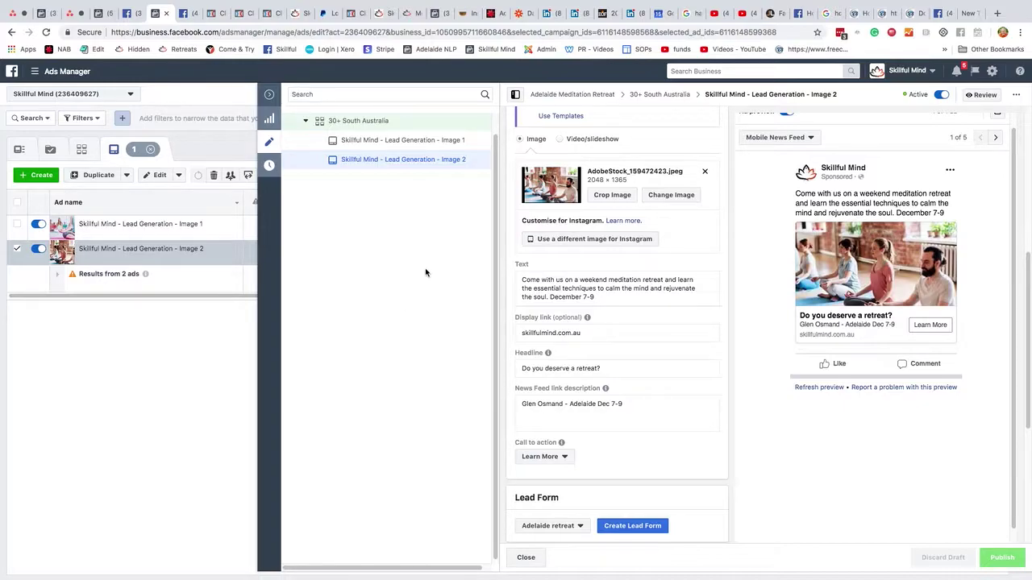
{"action": "scroll", "coordinate": [551, 417], "scroll_direction": "down", "scroll_amount": 3}
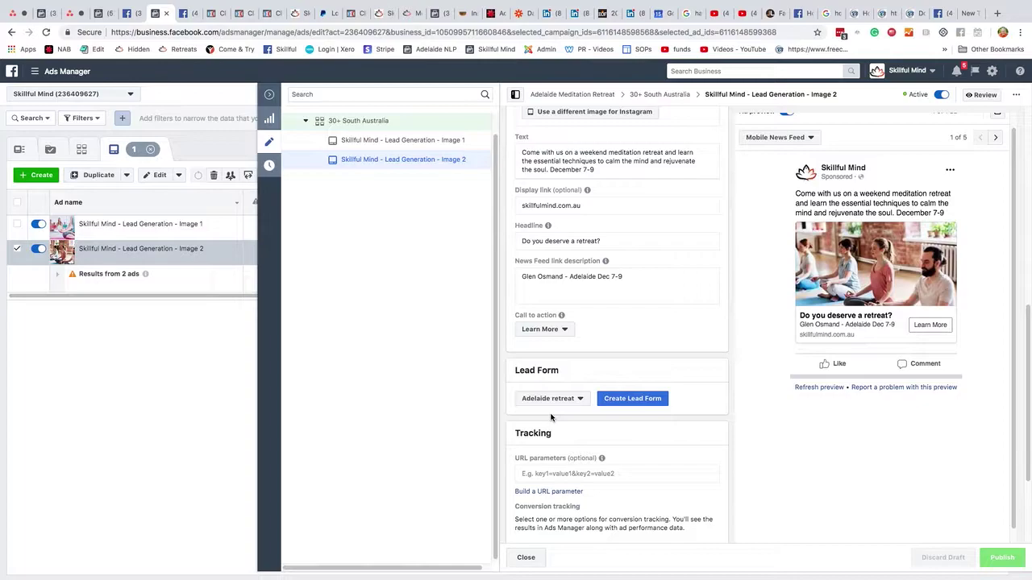
{"action": "scroll", "coordinate": [551, 417], "scroll_direction": "down", "scroll_amount": 4}
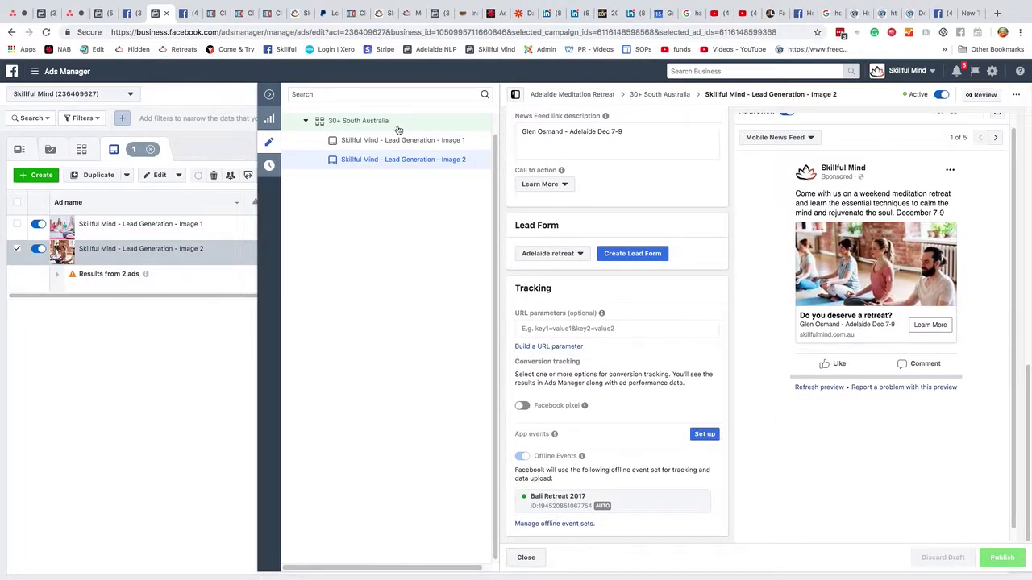
Return to the ads table, inspect the leads download options for the Image 1 ad, and close them without downloading
{"action": "left_click", "coordinate": [269, 95]}
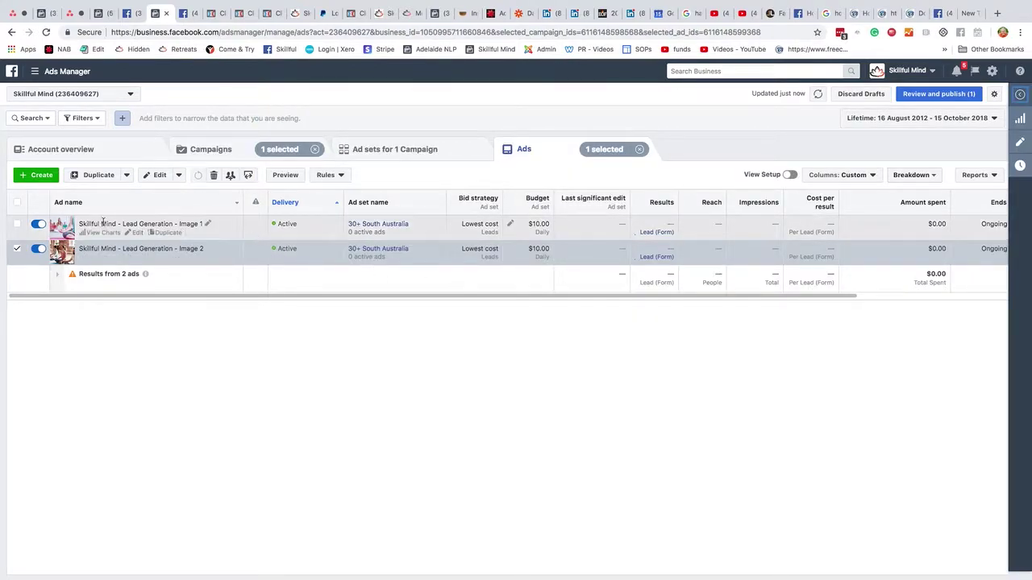
{"action": "mouse_move", "coordinate": [661, 197]}
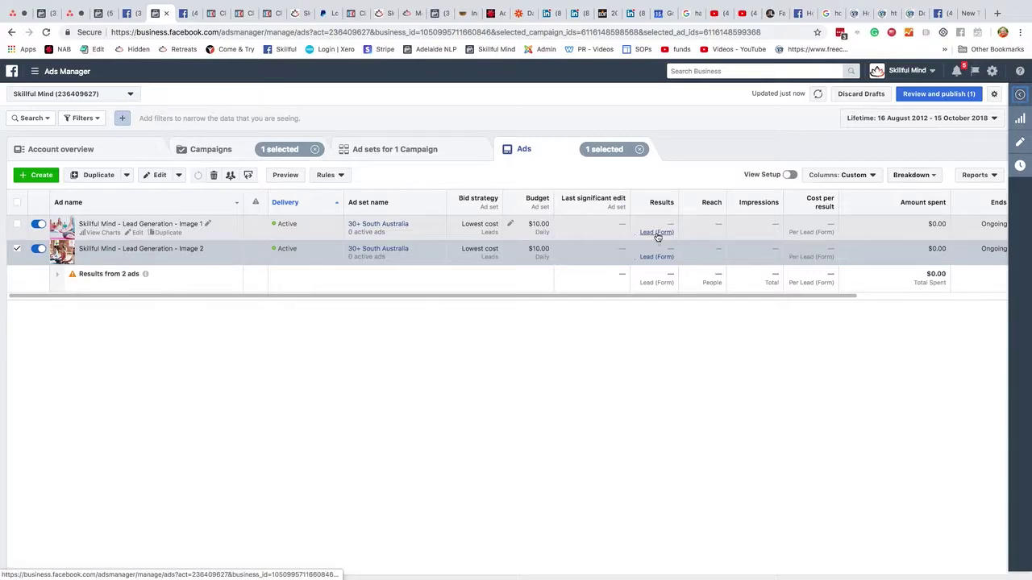
{"action": "left_click", "coordinate": [656, 233]}
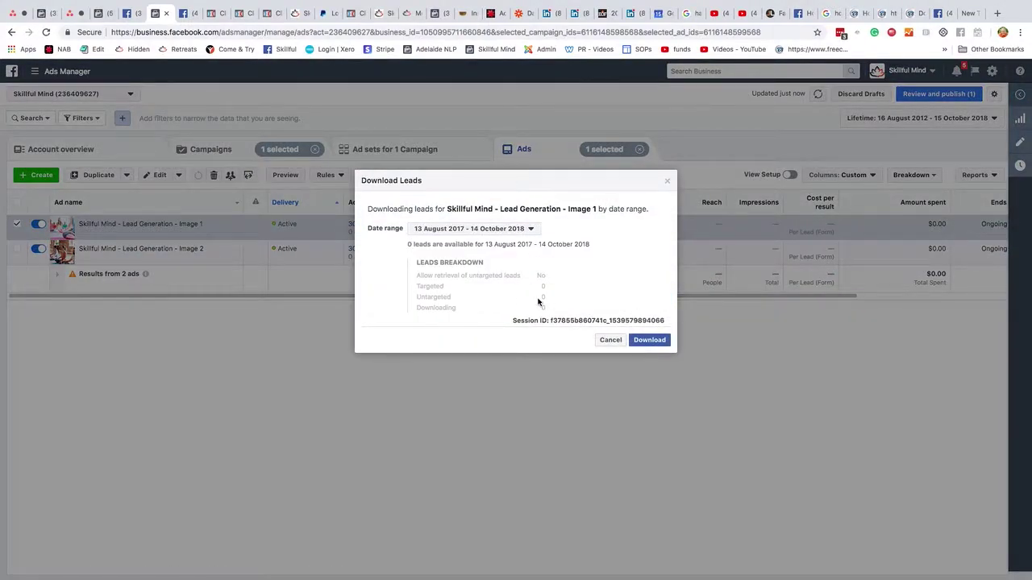
{"action": "left_click", "coordinate": [667, 182]}
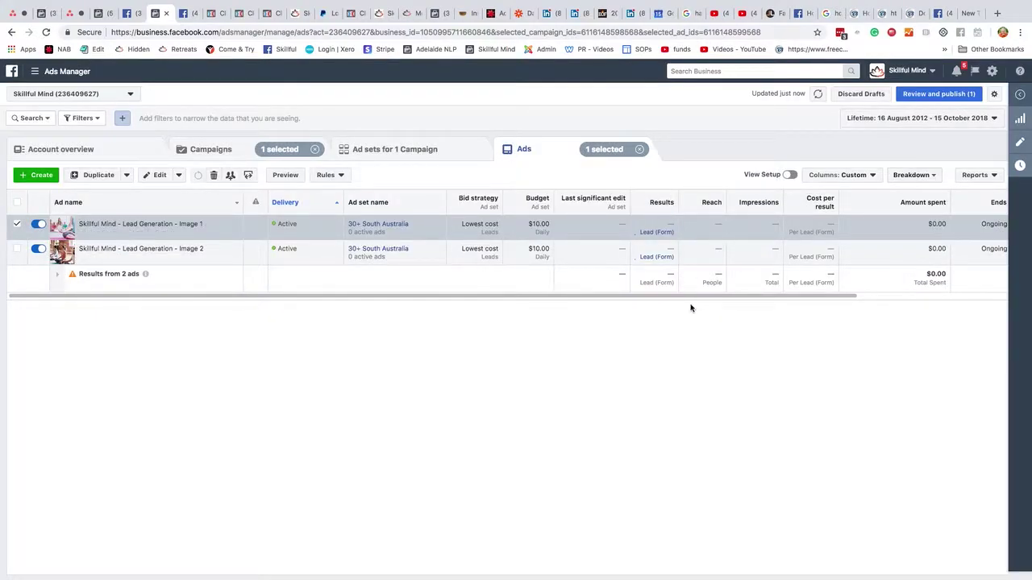